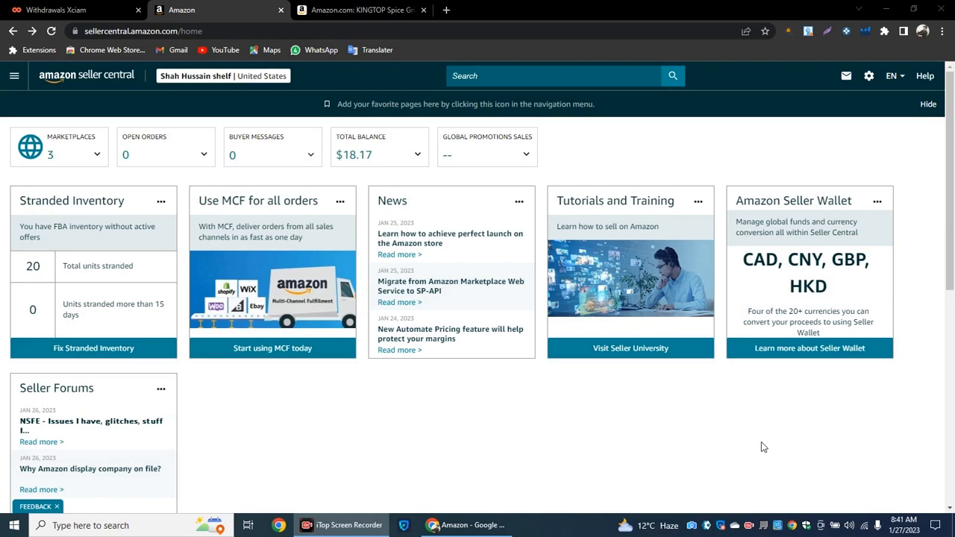
Step: Start adding a new catalog product that is not yet sold on Amazon
left_click(13, 76)
mouse_move(47, 117)
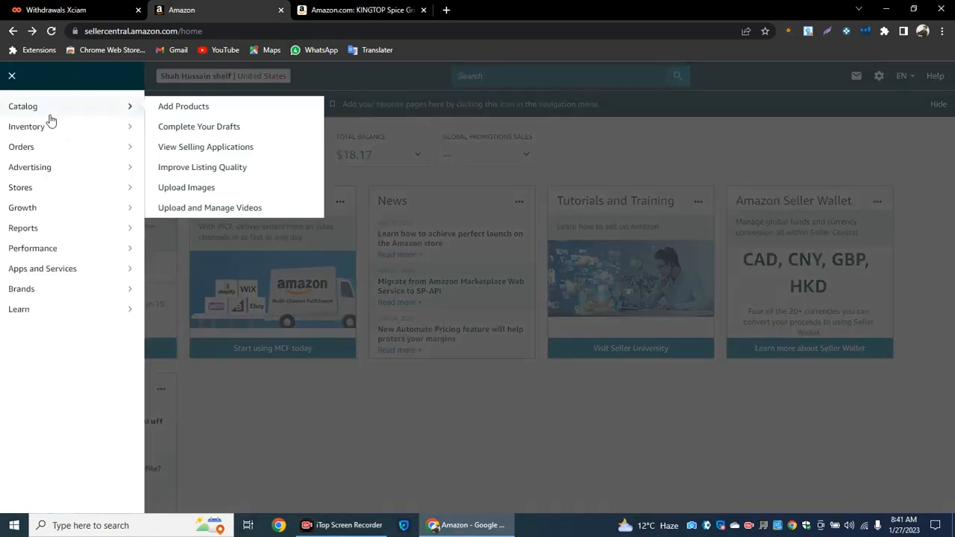
left_click(192, 110)
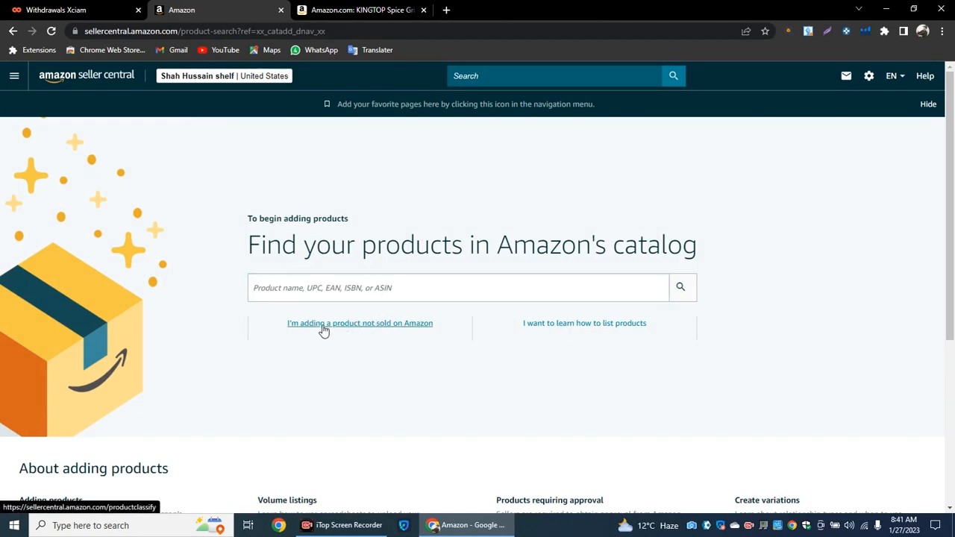
left_click(372, 330)
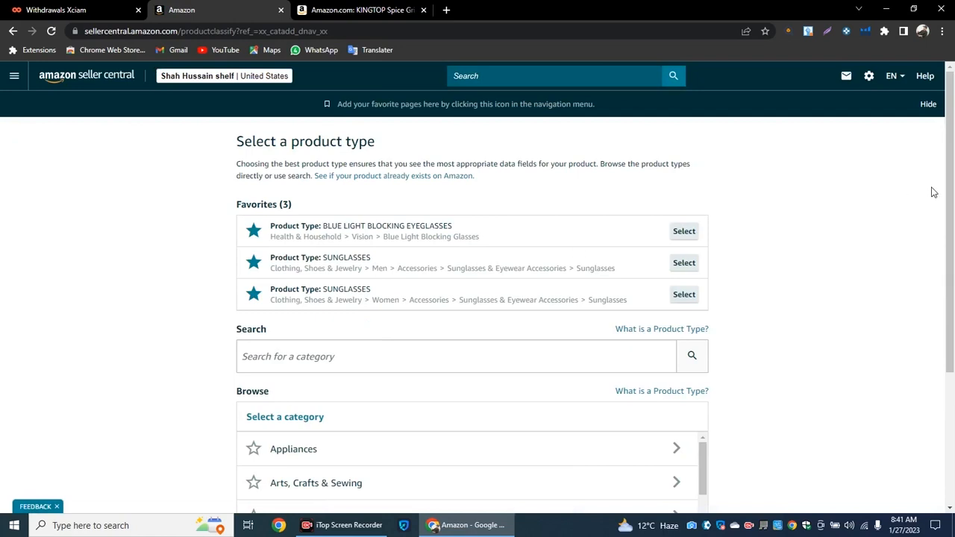
Step: Browse the product type categories down to Home & Kitchen > Kitchen & Dining
left_click_drag(952, 181, 952, 305)
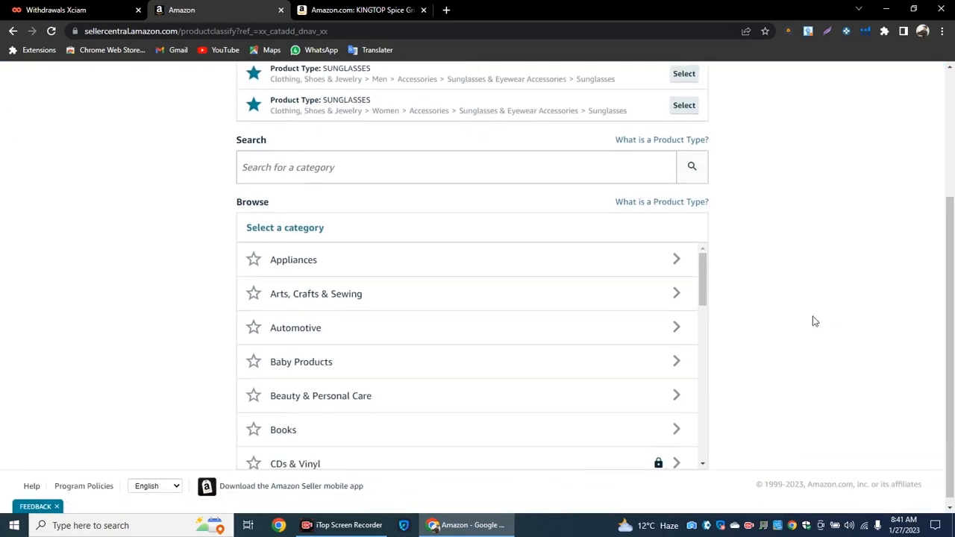
mouse_move(704, 273)
left_mouse_down()
mouse_move(693, 351)
mouse_move(704, 390)
mouse_move(704, 381)
mouse_move(607, 367)
left_mouse_up()
left_click(403, 354)
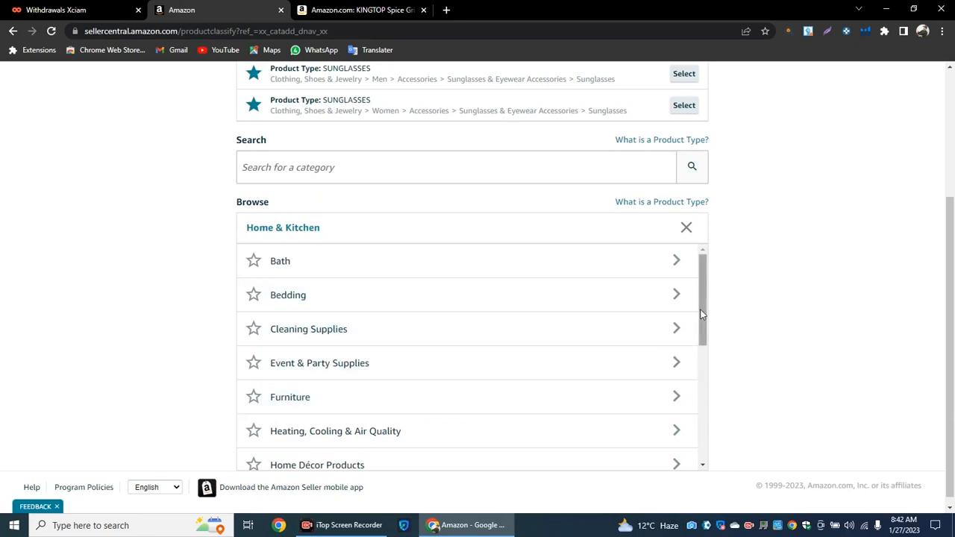
scroll(707, 323, "down", 1)
left_click_drag(708, 323, 693, 390)
left_click(347, 385)
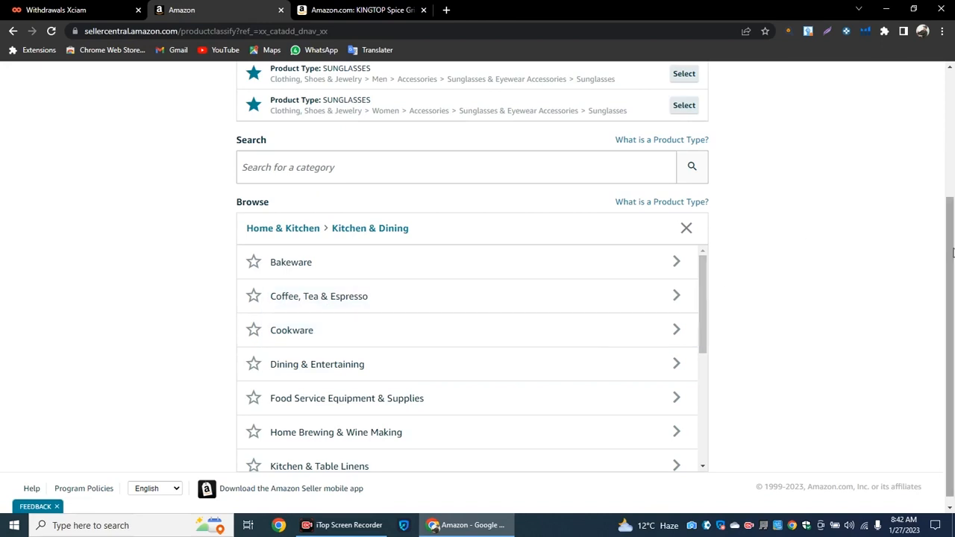
Step: Search for the category "herb grinder" and select the Seasoning Mill product type under Kitchen Utensils & Gadgets > Seasoning & Spice Tools
scroll(529, 232, "up", 2)
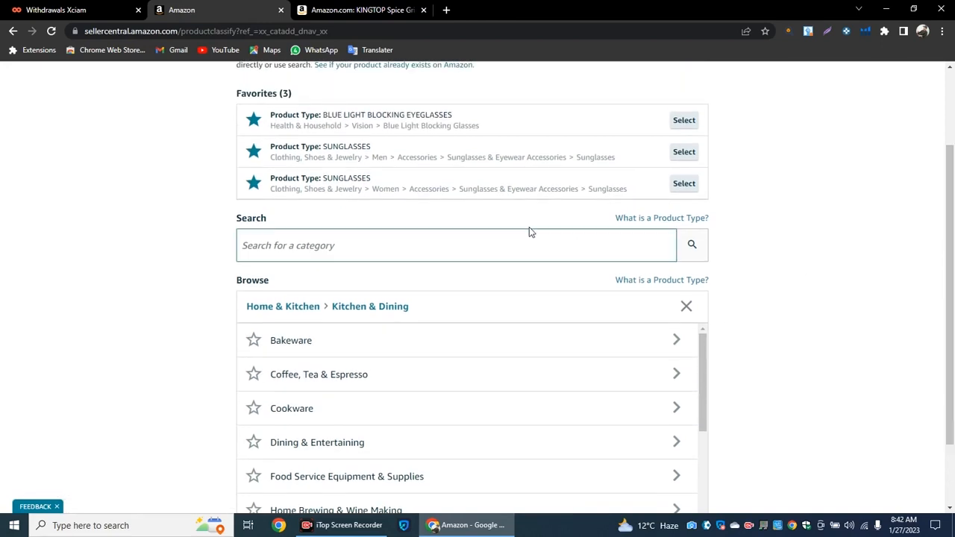
left_click(457, 253)
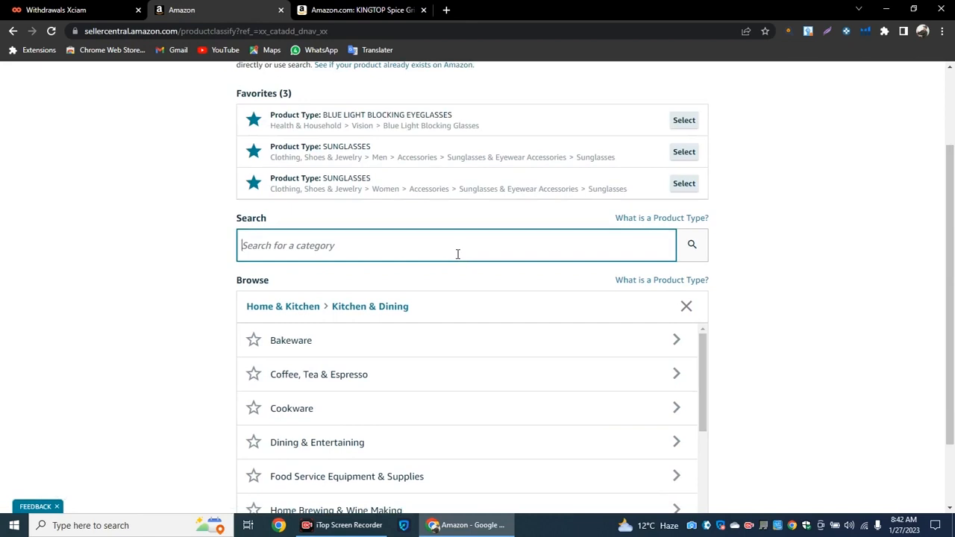
type("herb")
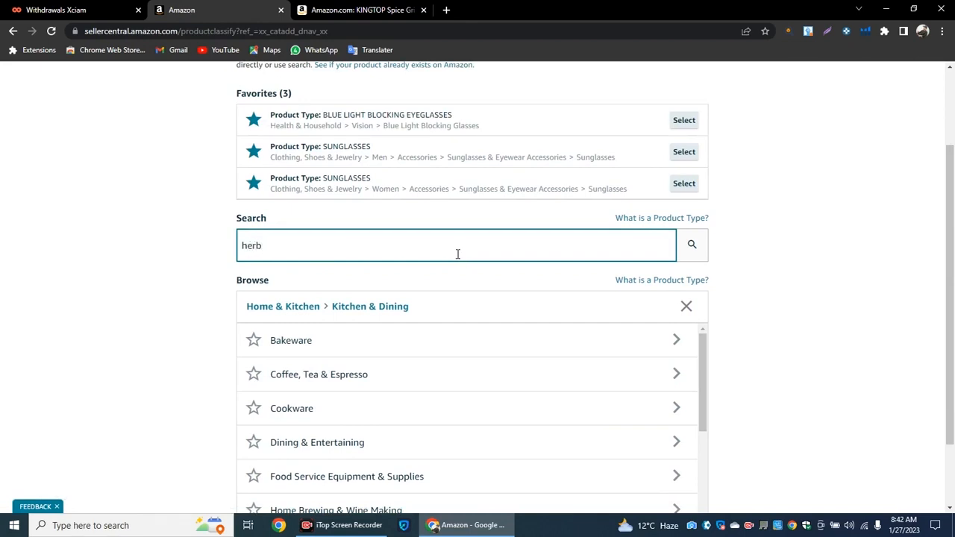
type(" grinder")
left_click(694, 247)
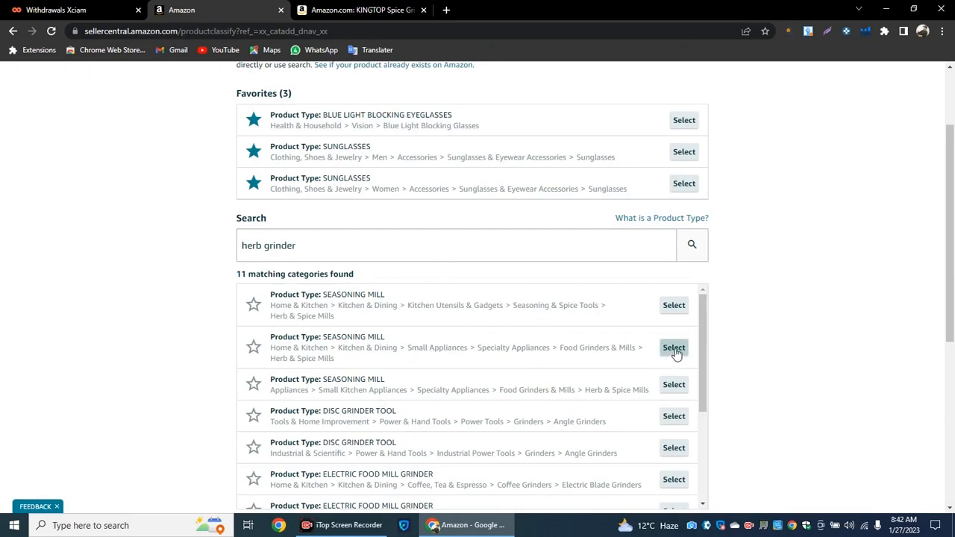
left_click(673, 307)
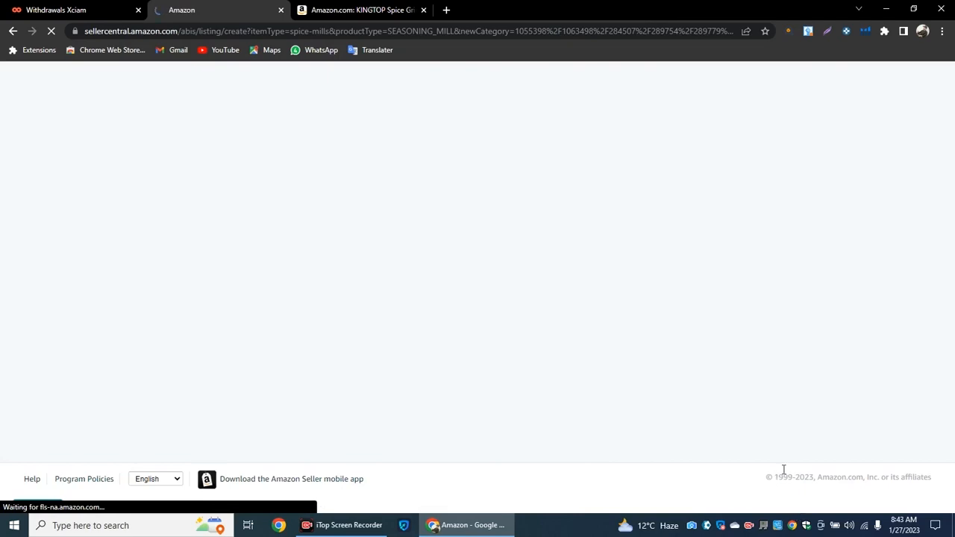
Step: Look through the KINGTOP Spice Grinder product page for reference and return to the listing form
left_click(396, 10)
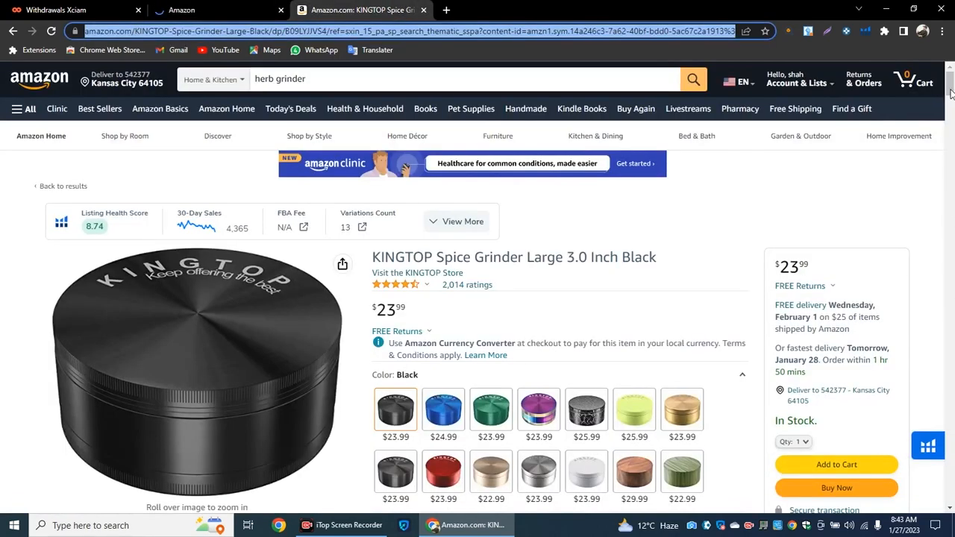
left_click_drag(950, 94, 950, 291)
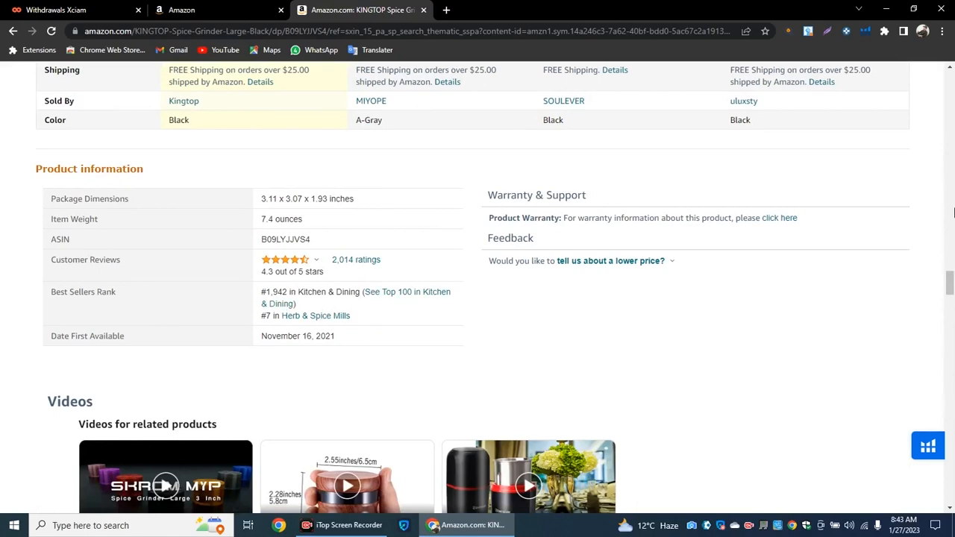
left_click_drag(949, 265, 949, 75)
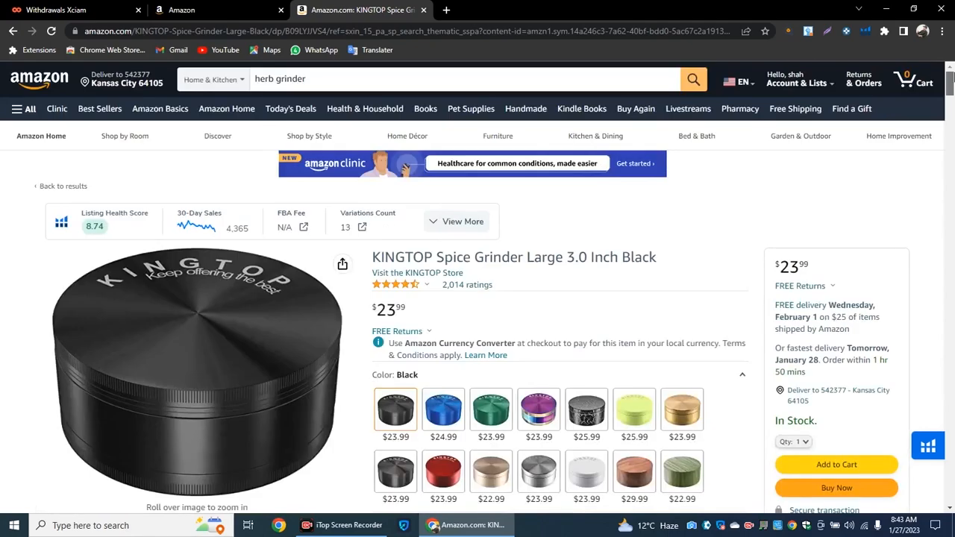
left_click(223, 6)
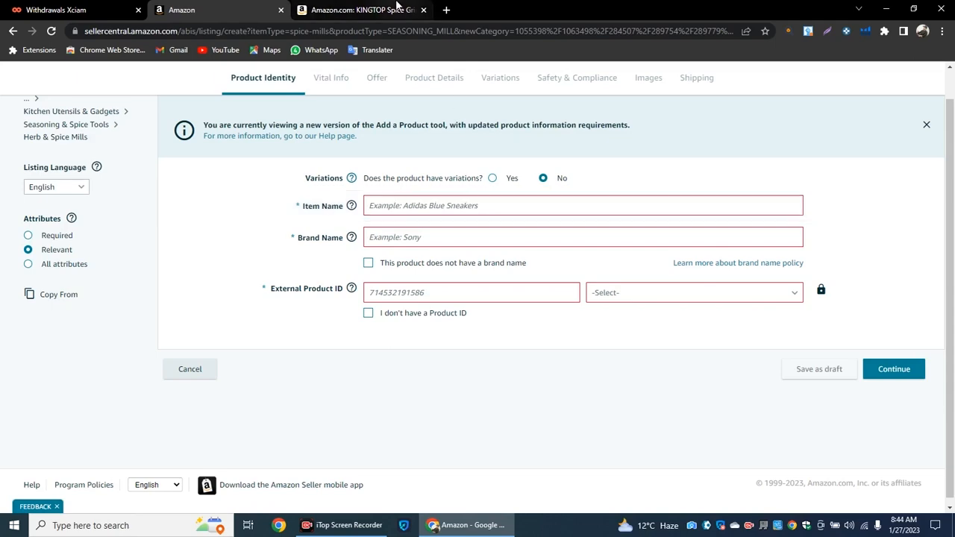
Step: Copy the title "KINGTOP Spice Grinder Large 3.0 Inch Black" from the reference product page into the listing's Item Name
left_click(362, 9)
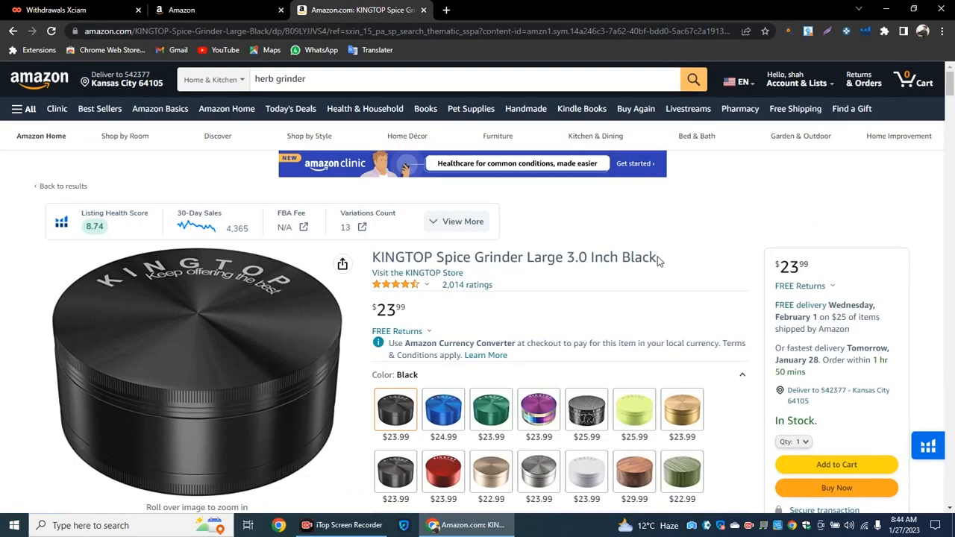
left_click_drag(660, 259, 372, 255)
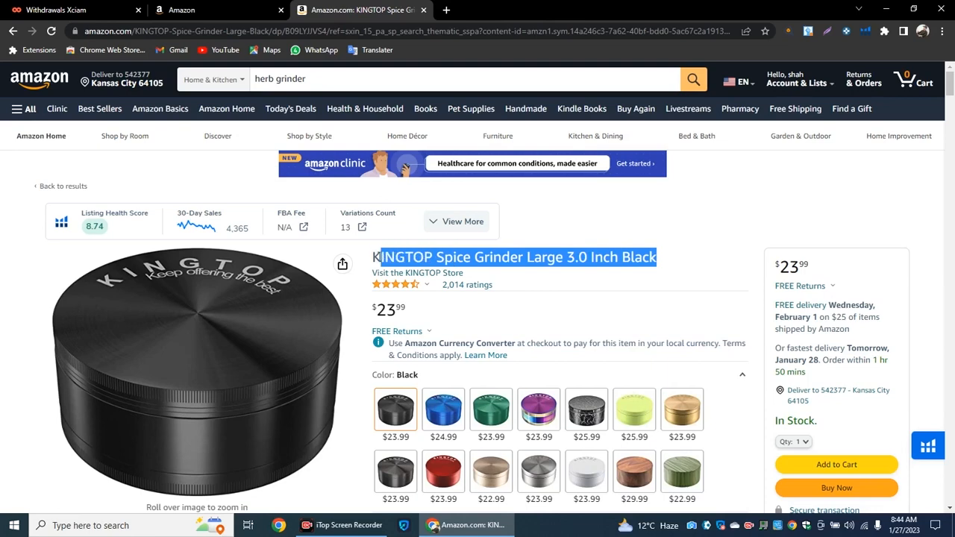
right_click(380, 256)
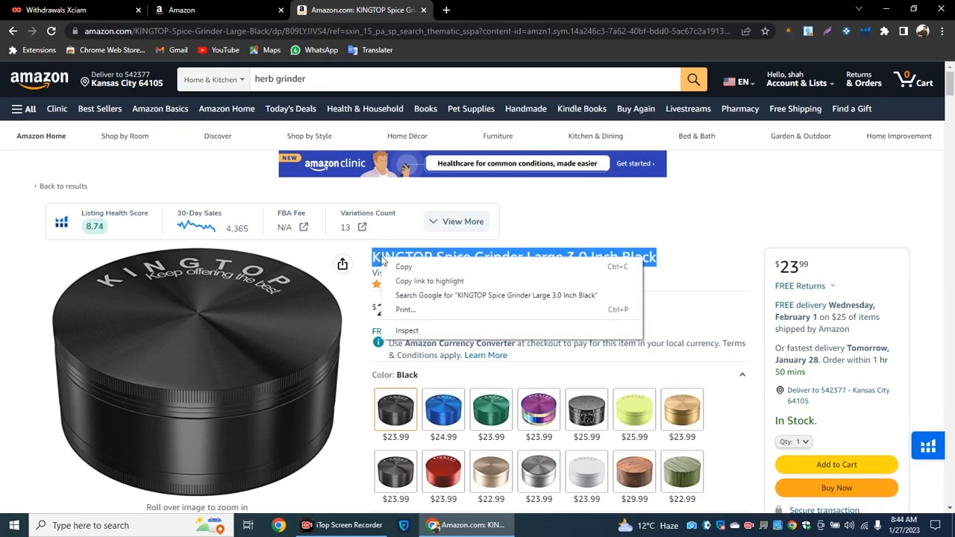
left_click(391, 264)
left_click(239, 7)
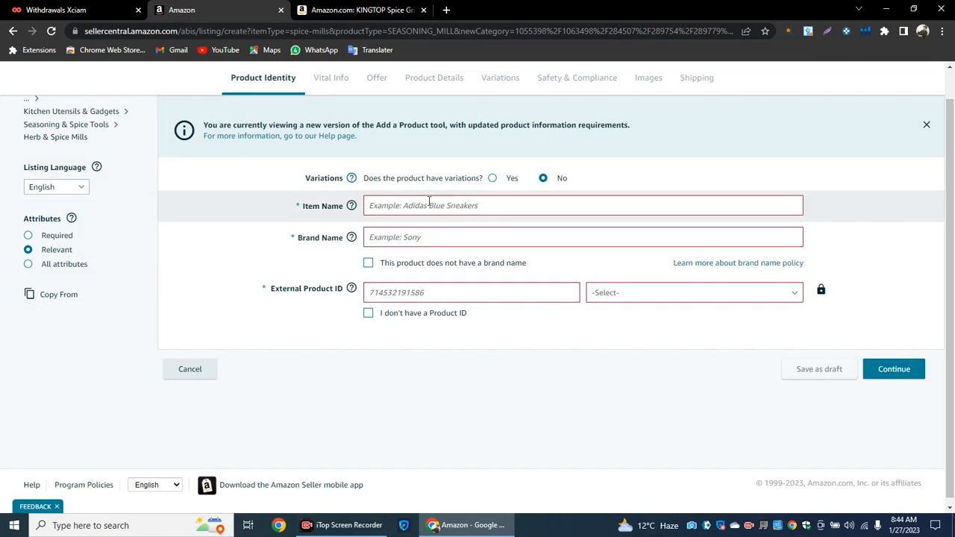
left_click(420, 209)
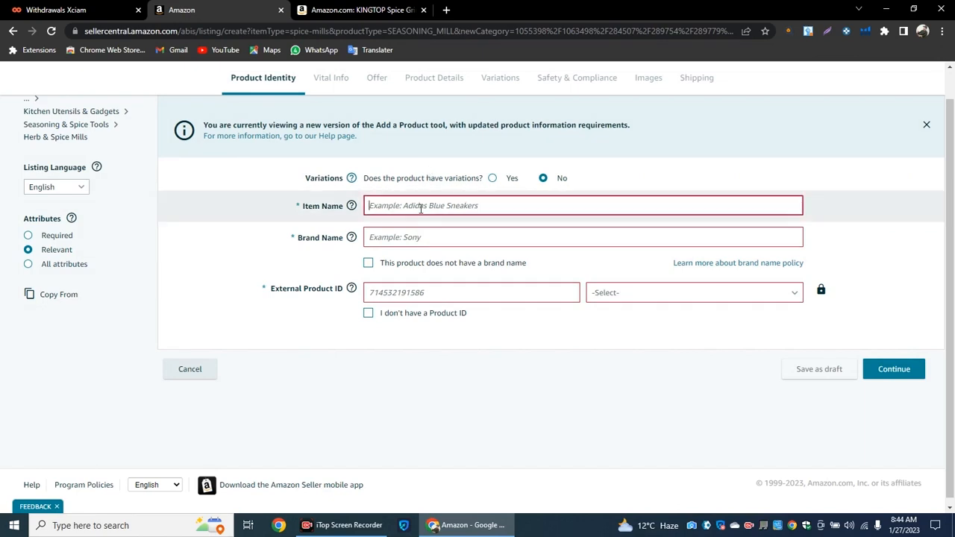
right_click(420, 209)
left_click(454, 305)
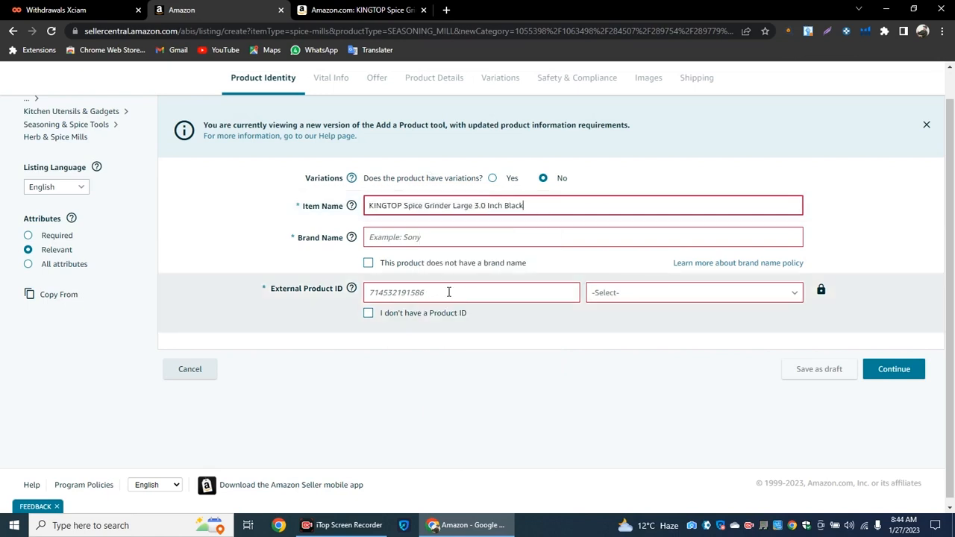
Step: Set the brand name to "xyz" and choose UPC as the external product ID type
left_click(386, 232)
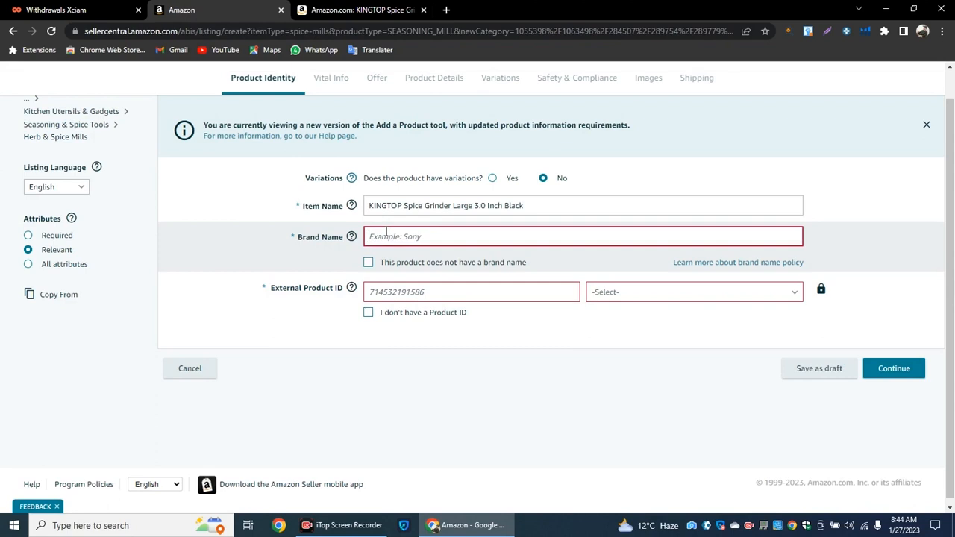
type("xyz")
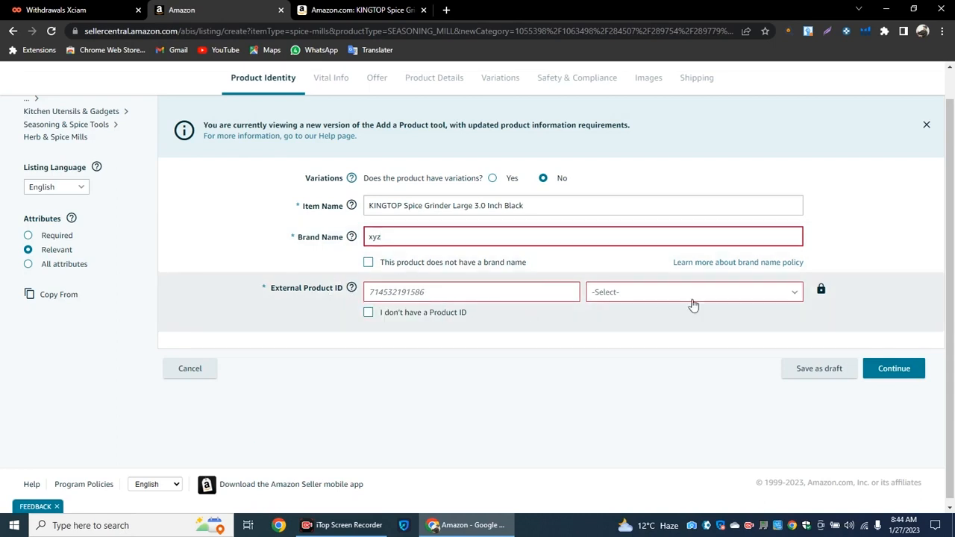
left_click(739, 298)
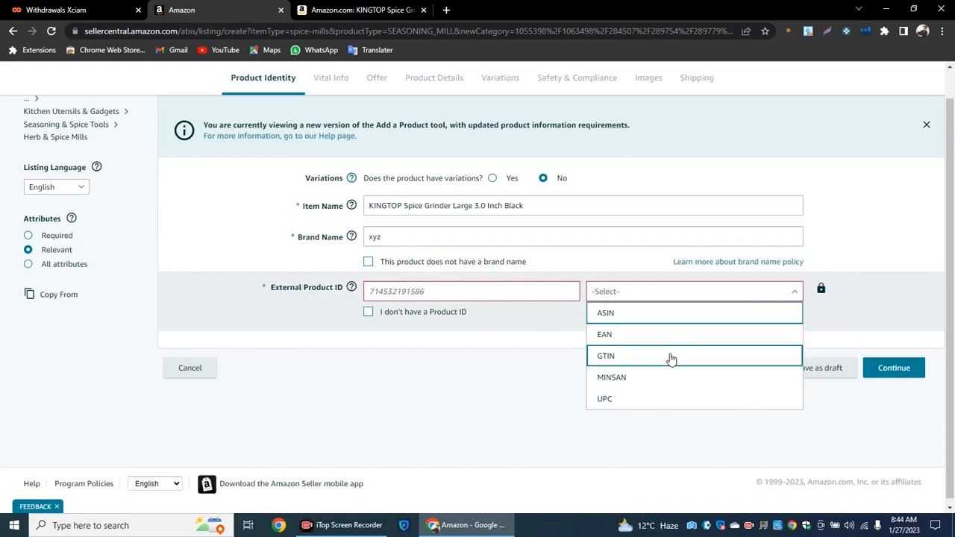
left_click(652, 399)
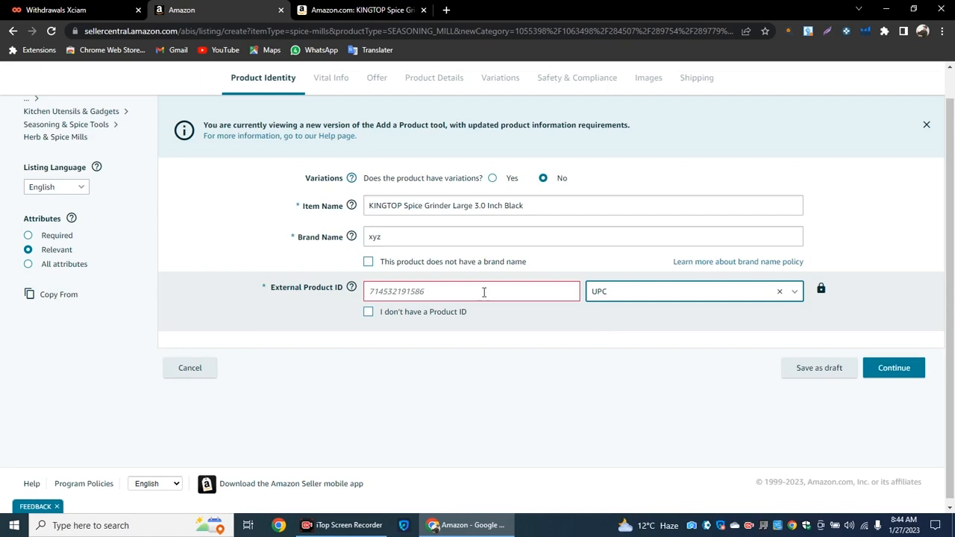
Step: Look at the GS1 barcode website and review the available external product ID types in the listing form
left_click(449, 292)
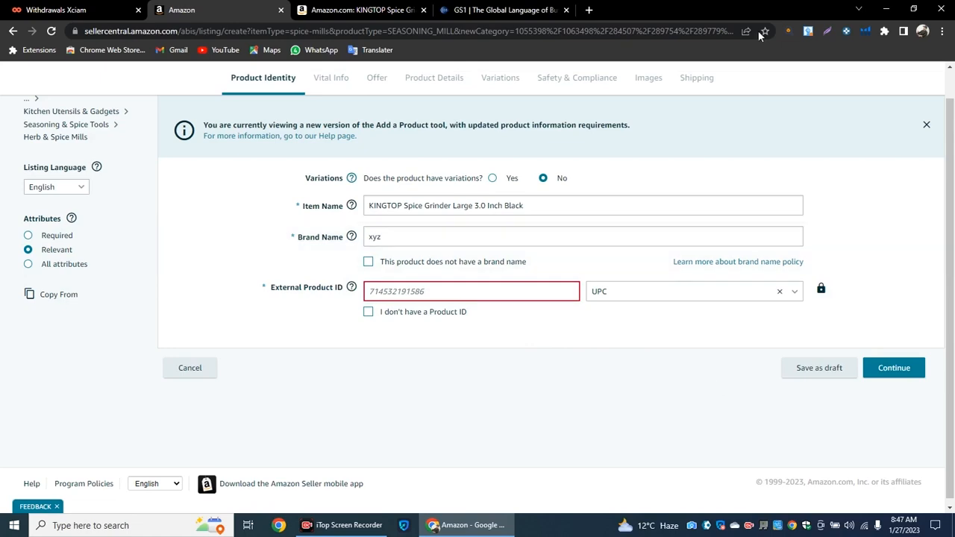
left_click(494, 8)
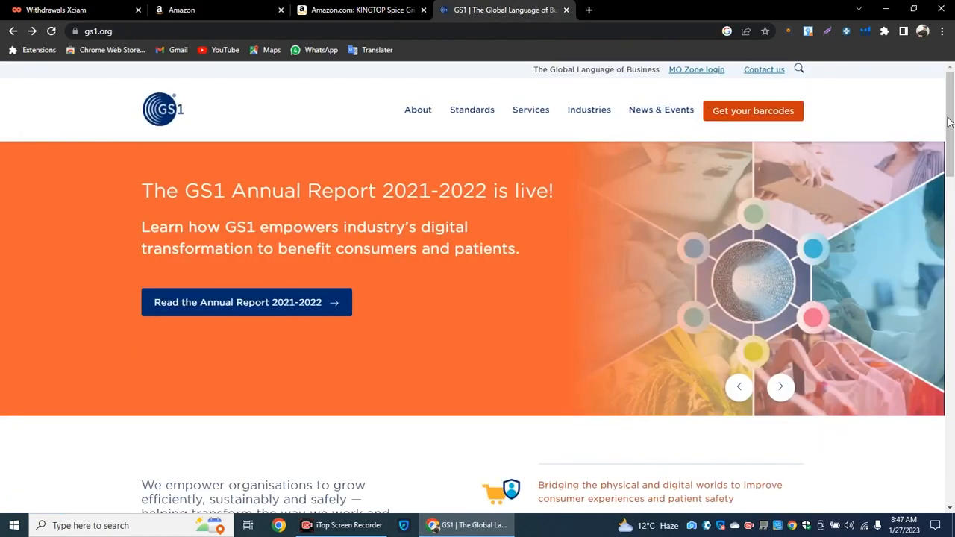
mouse_move(950, 124)
left_mouse_down()
mouse_move(951, 320)
mouse_move(951, 137)
left_mouse_up()
left_click(217, 10)
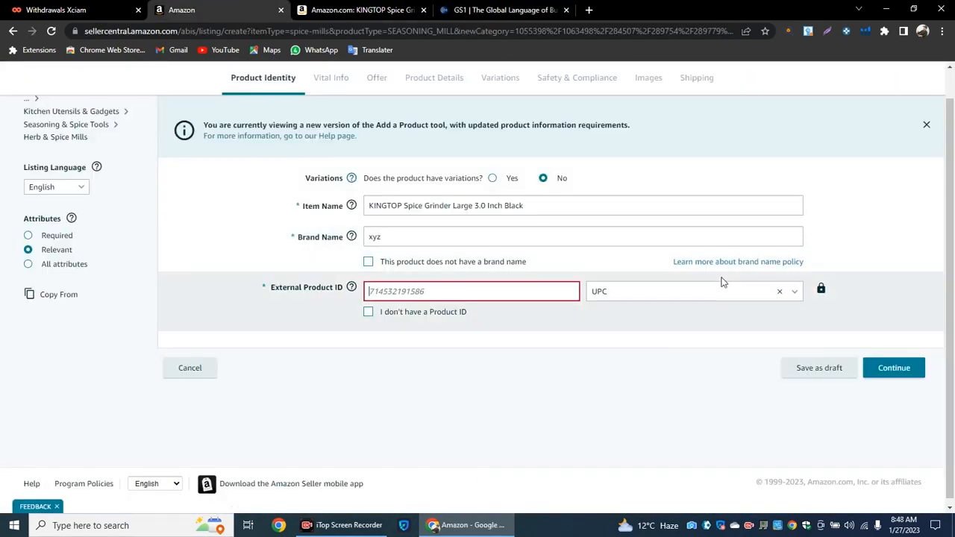
left_click(796, 295)
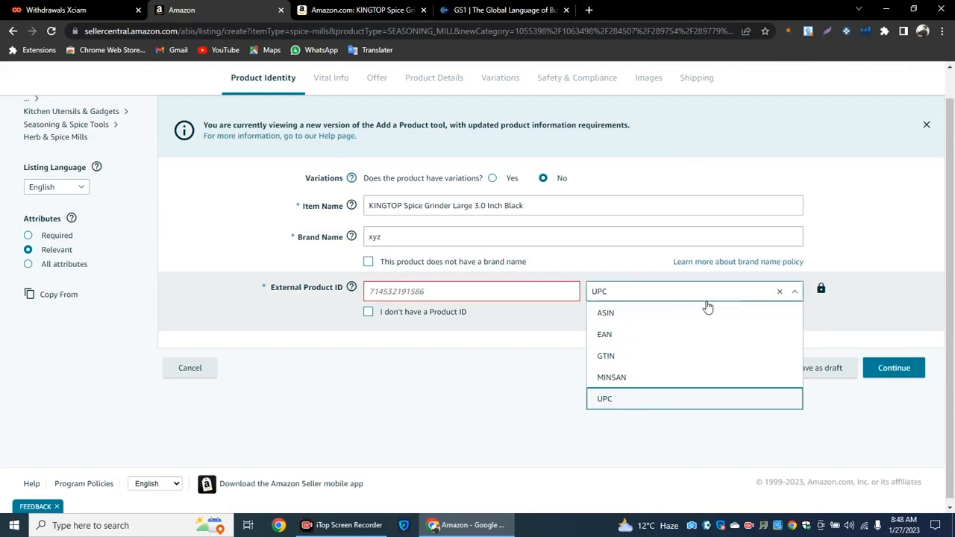
left_click(797, 295)
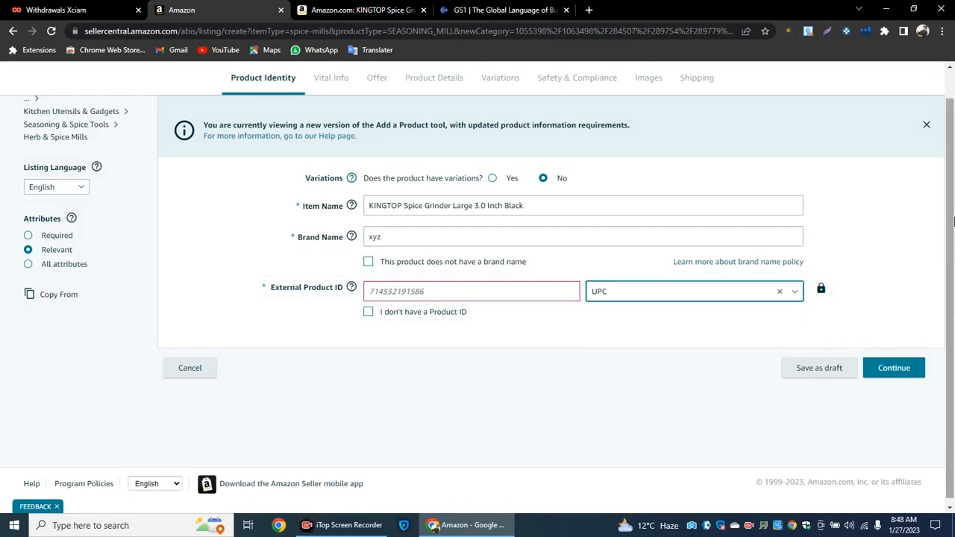
scroll(954, 221, "down", 1)
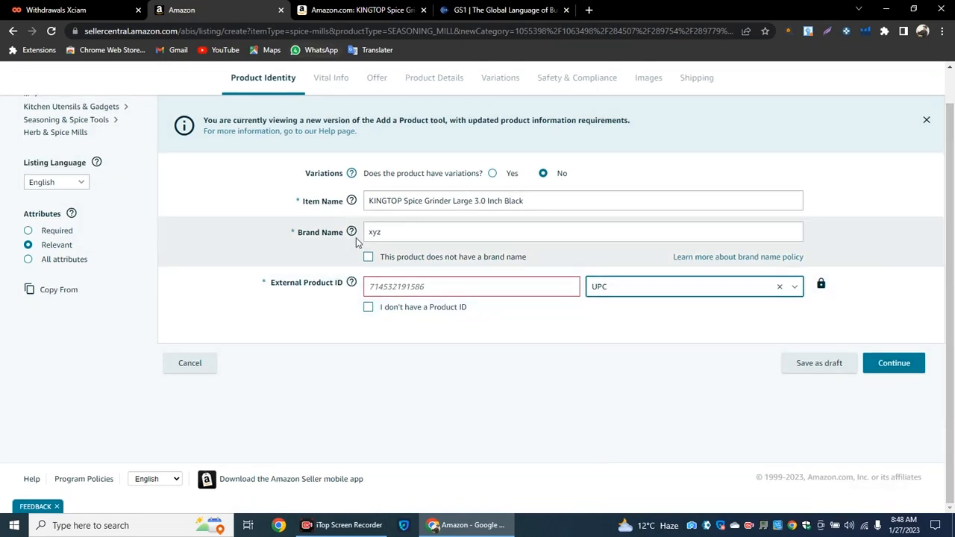
left_click(419, 288)
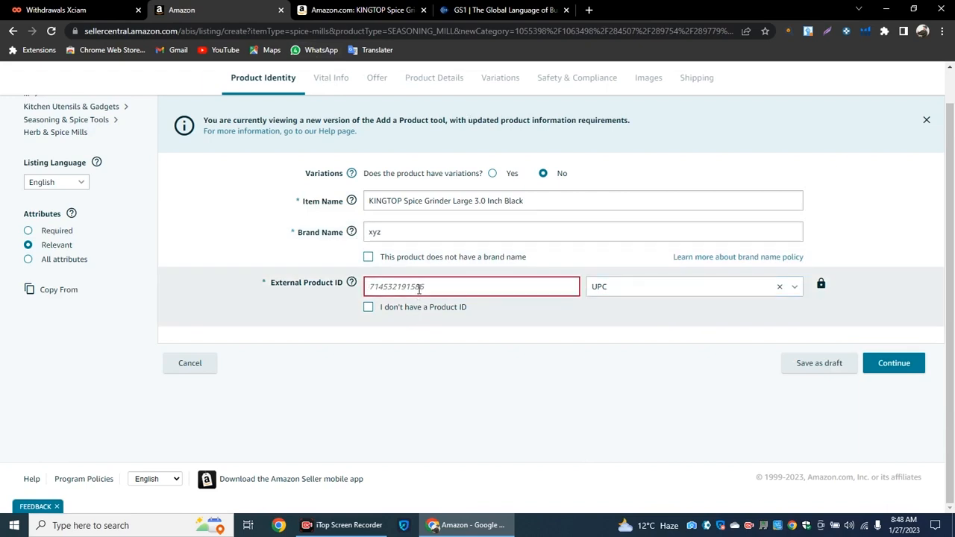
type("125163523625")
left_click(899, 365)
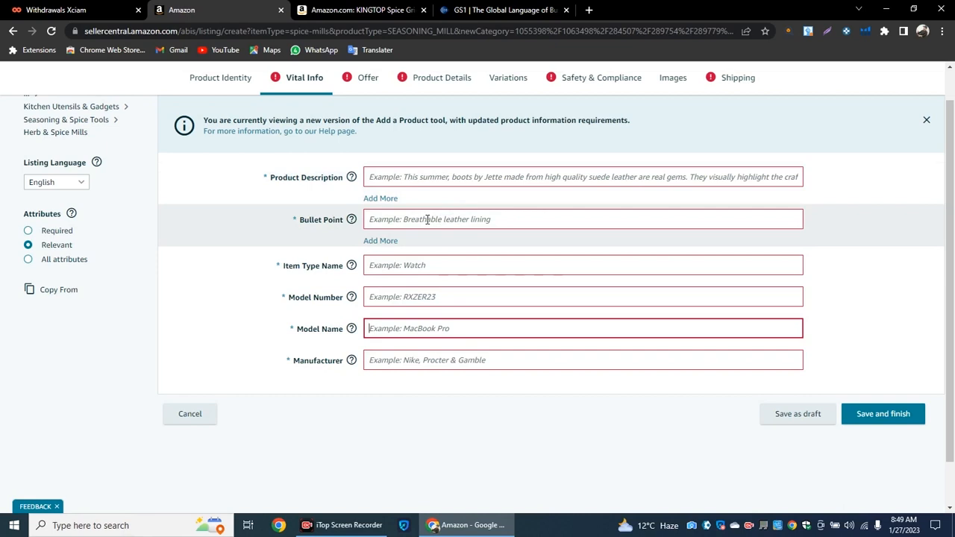
Step: Add three more Bullet Point fields to the listing's Vital Info section
left_click(382, 241)
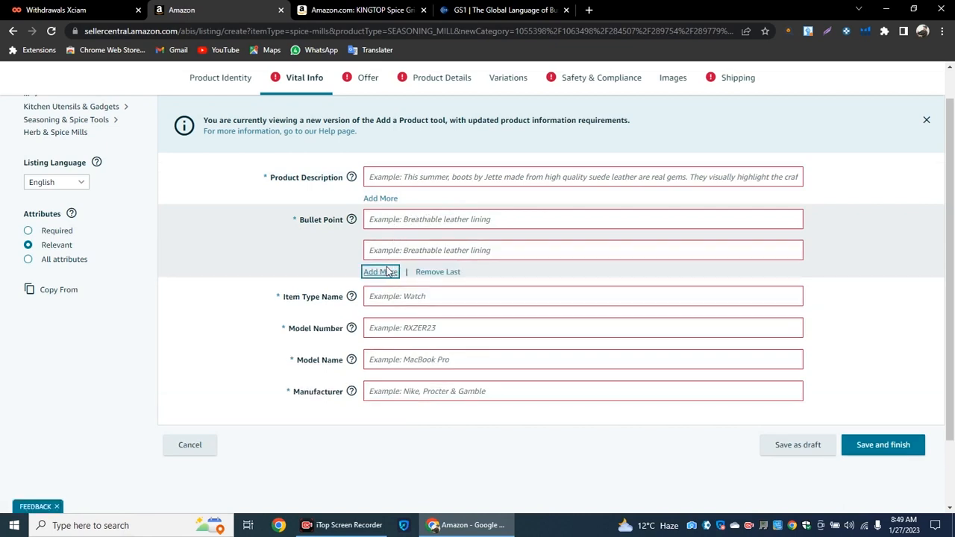
left_click(383, 272)
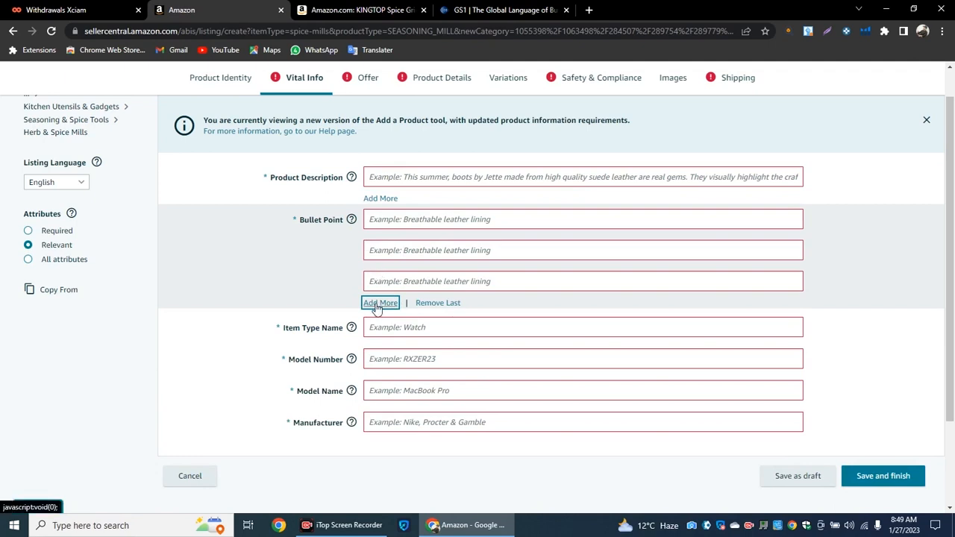
left_click(378, 306)
Step: Set the Item Type Name to "herb grinder"
left_click(409, 218)
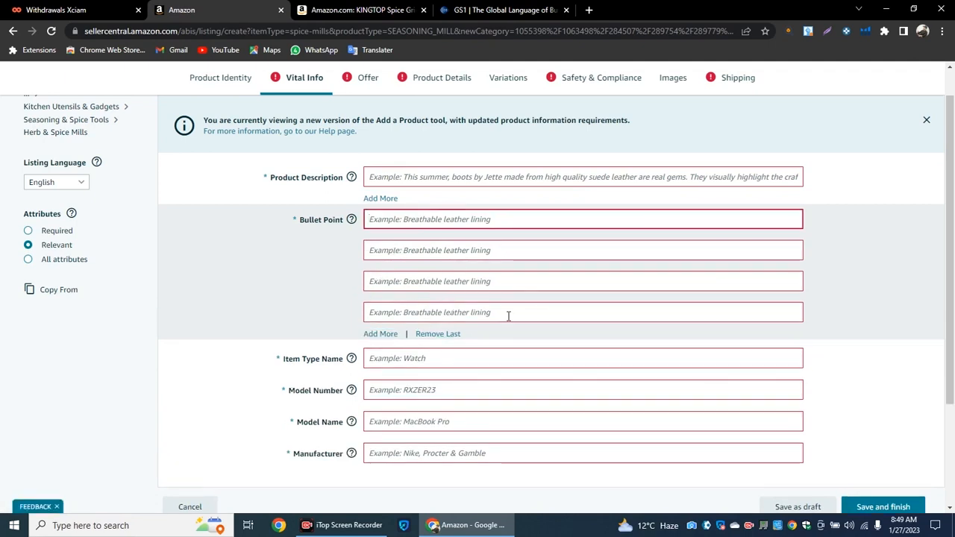
left_click(468, 358)
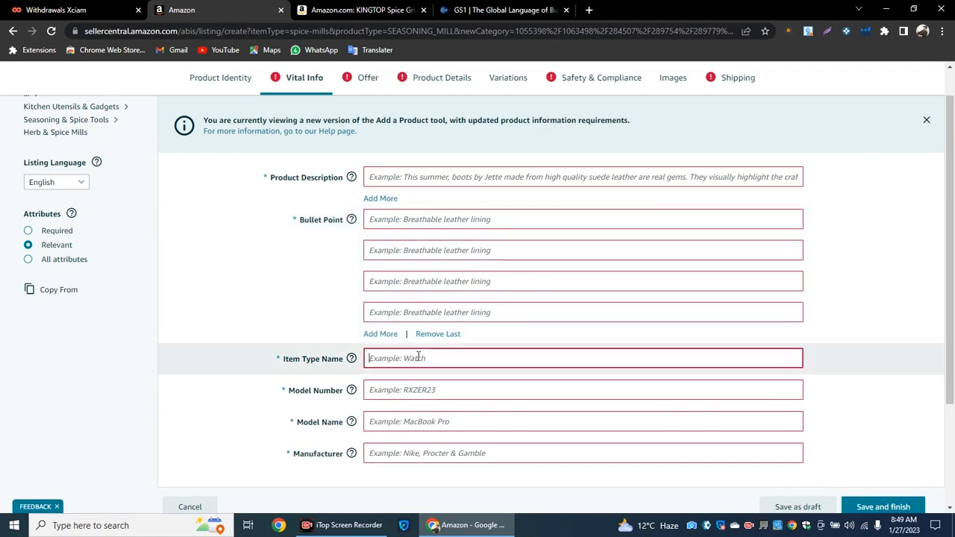
type("herb grinder")
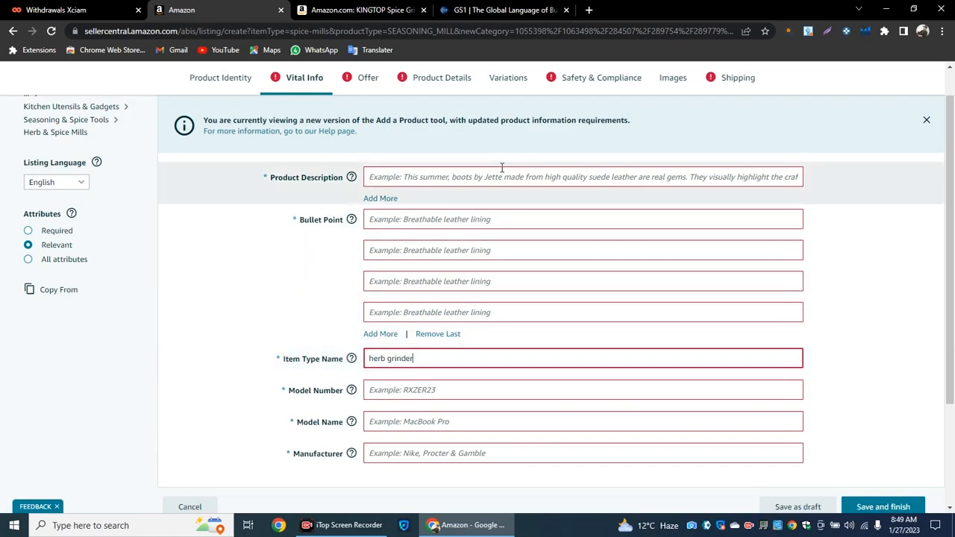
Step: Copy the "Sharp Teeth" feature text from the KINGTOP reference product page into the listing's first Bullet Point
left_click(501, 176)
key("ctrl+Tab")
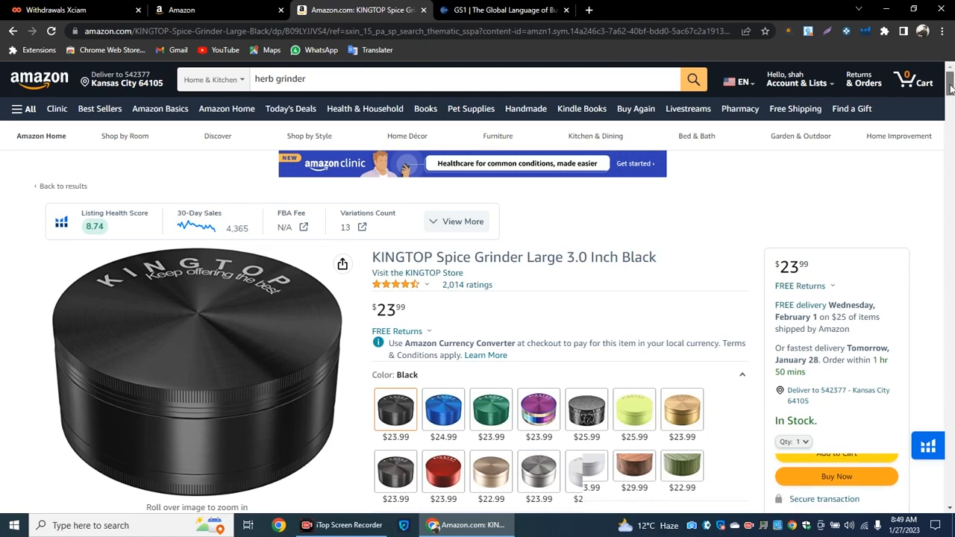
left_click_drag(952, 84, 951, 106)
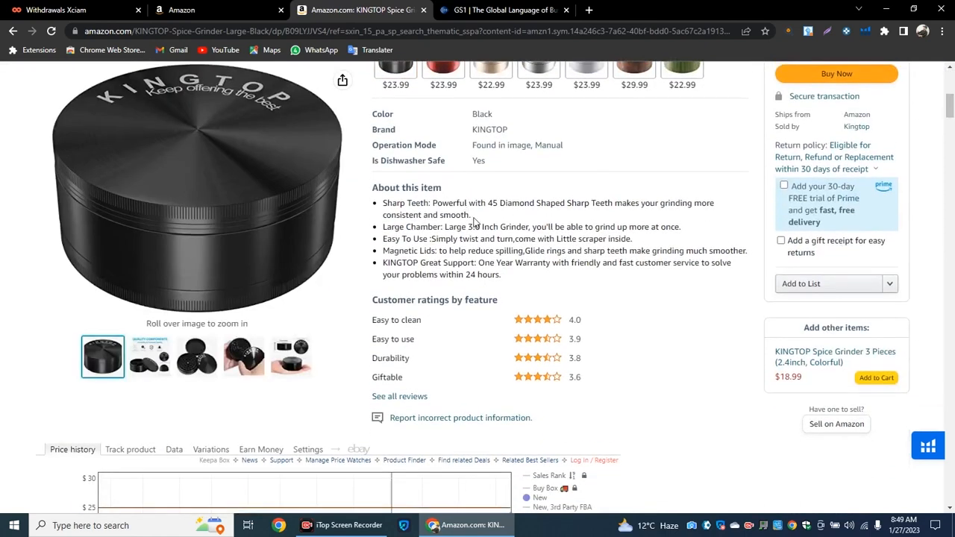
left_click_drag(473, 216, 384, 207)
right_click(402, 204)
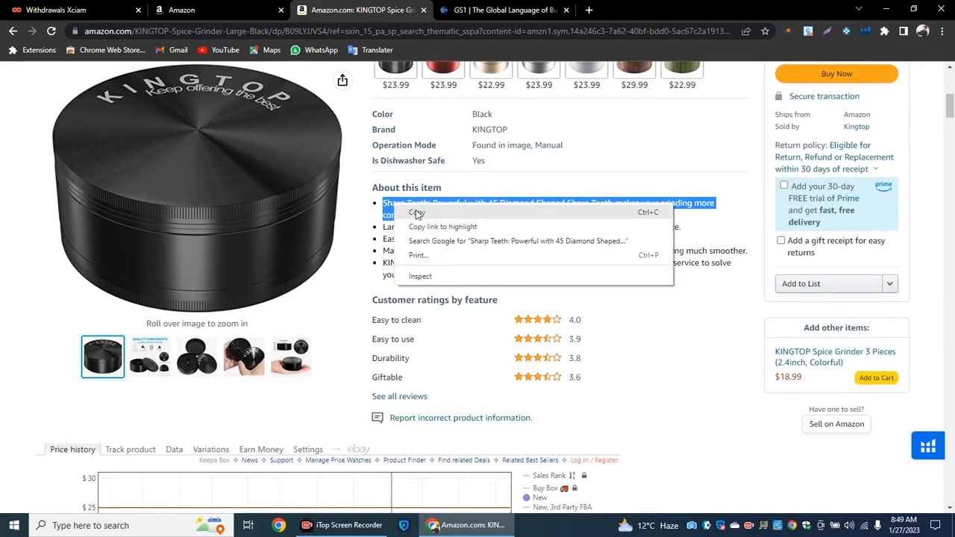
left_click(416, 212)
left_click(194, 10)
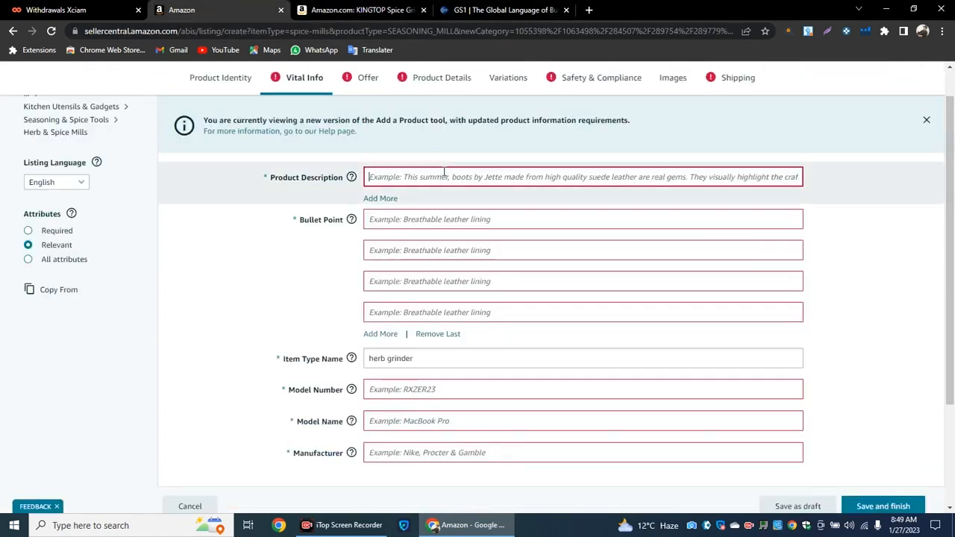
right_click(429, 219)
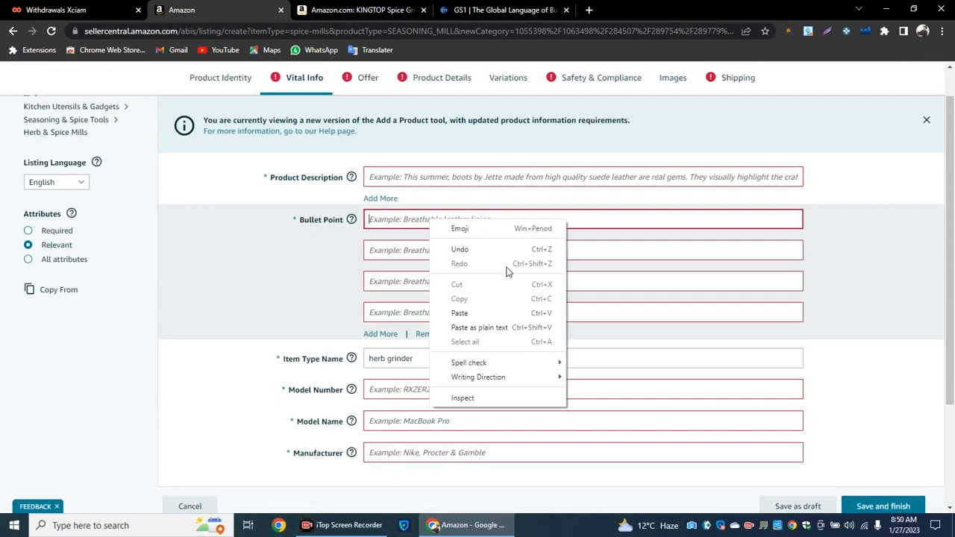
left_click(477, 315)
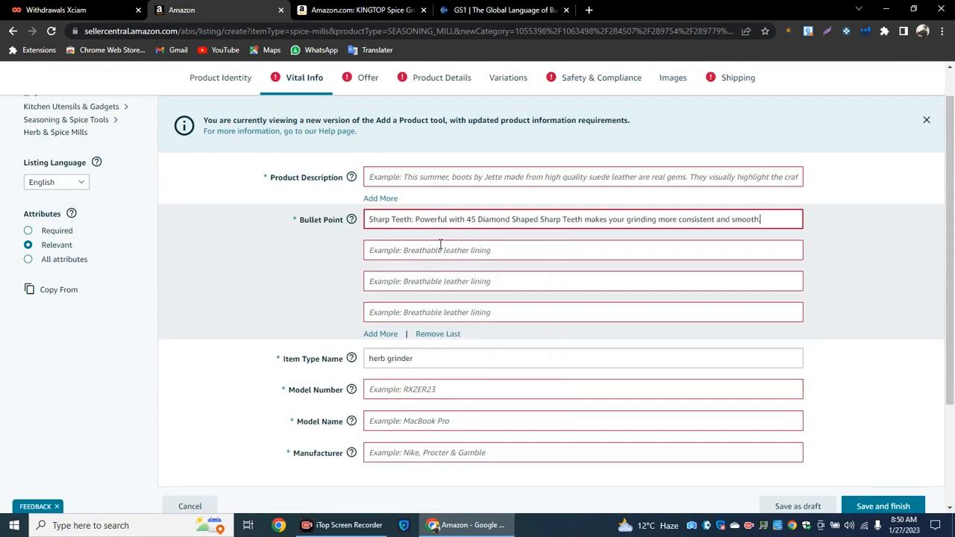
Step: Copy the "Large Chamber" feature text from the reference product page into the second Bullet Point
left_click(441, 248)
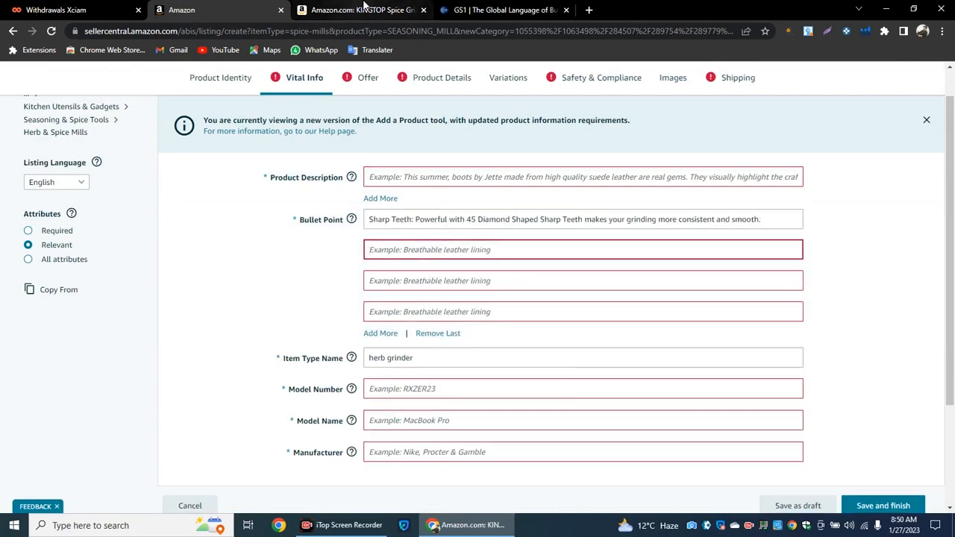
left_click(363, 10)
left_click_drag(681, 227, 379, 228)
right_click(391, 224)
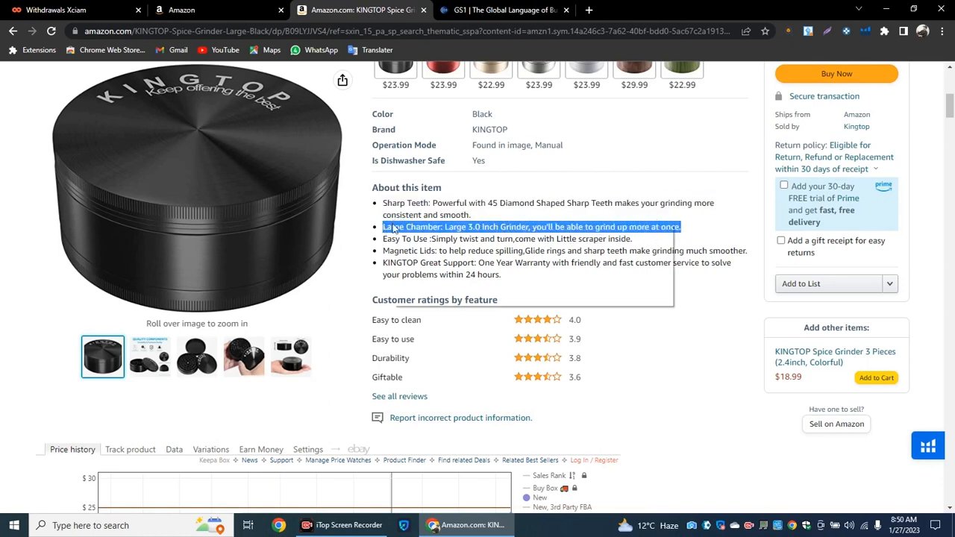
left_click(415, 234)
left_click(217, 9)
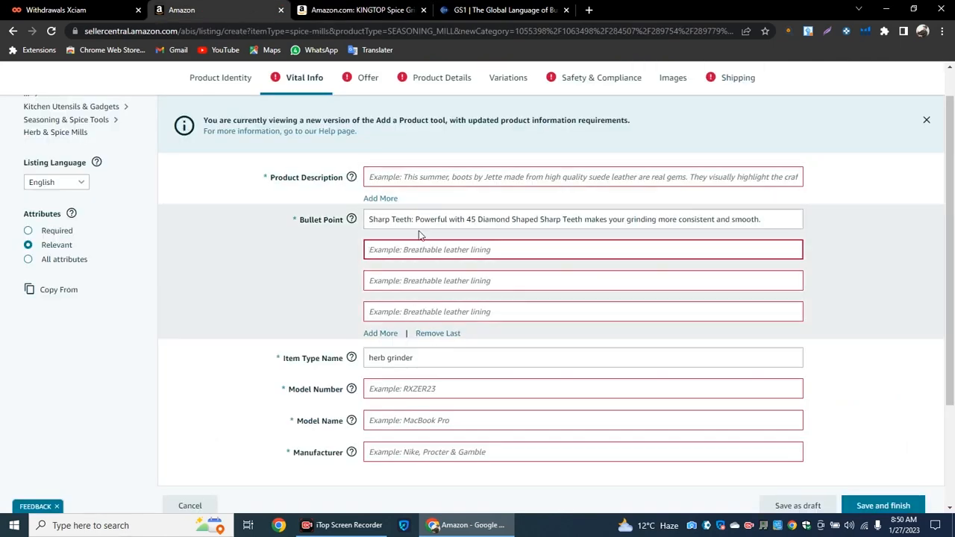
left_click(415, 249)
right_click(415, 250)
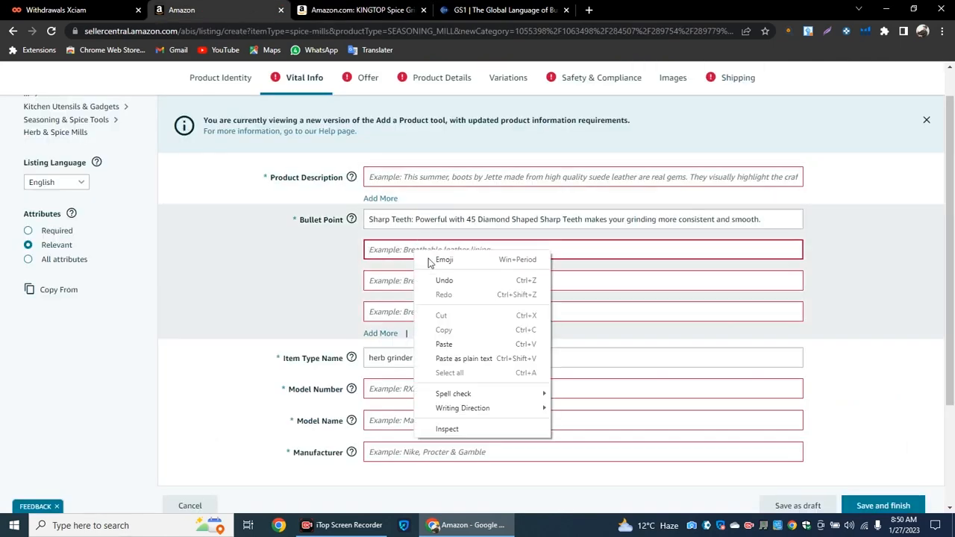
left_click(447, 340)
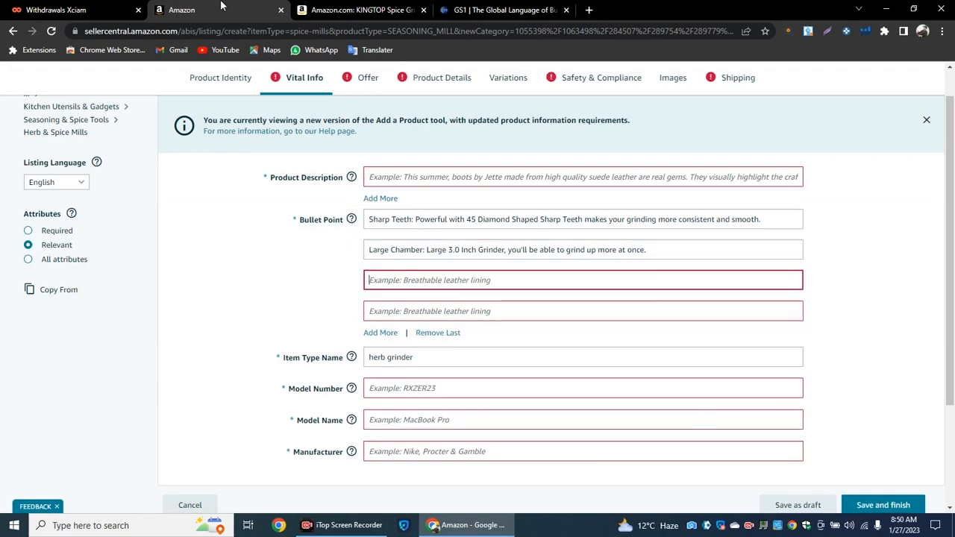
Step: Copy the "Easy To Use" feature text from the reference product page into the third Bullet Point
left_click(352, 11)
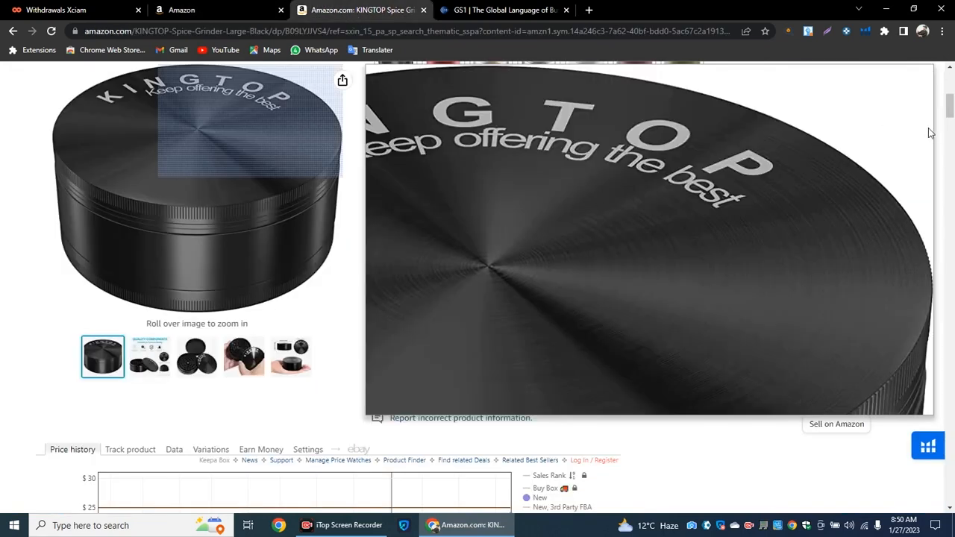
triple_click(608, 226)
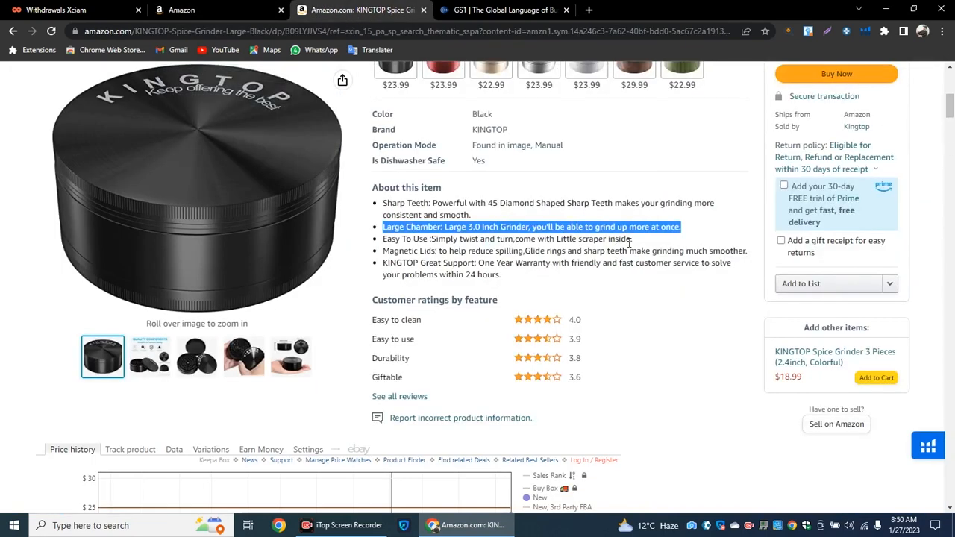
left_click_drag(632, 239, 382, 239)
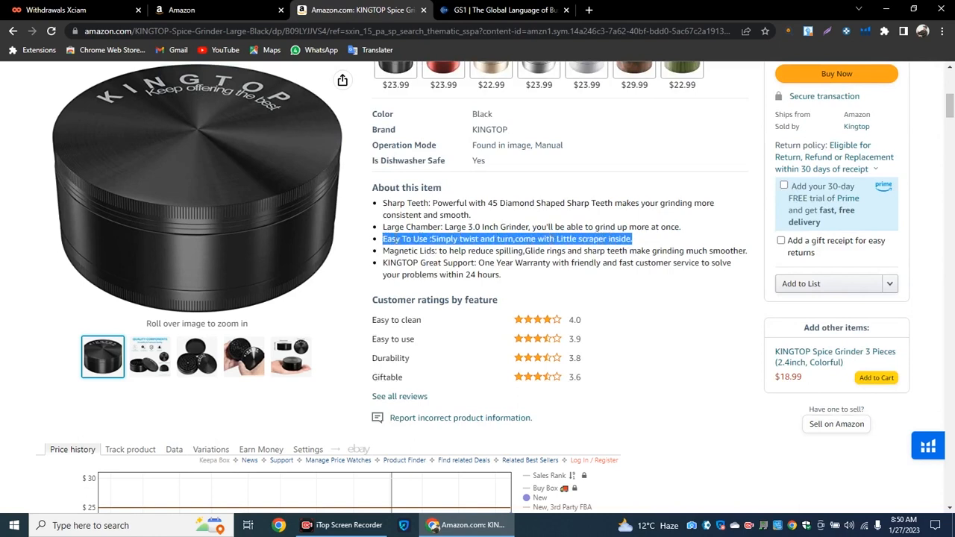
right_click(396, 239)
left_click(418, 248)
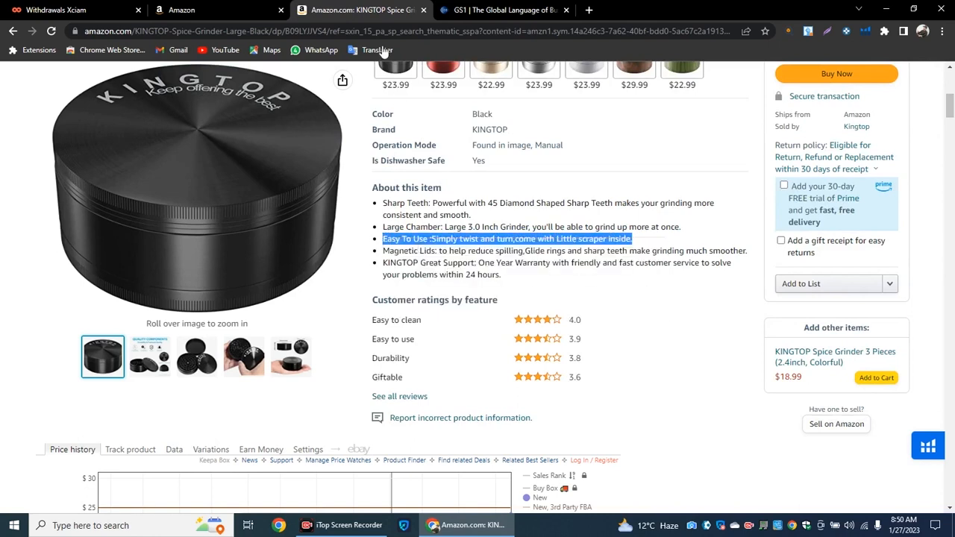
left_click(226, 7)
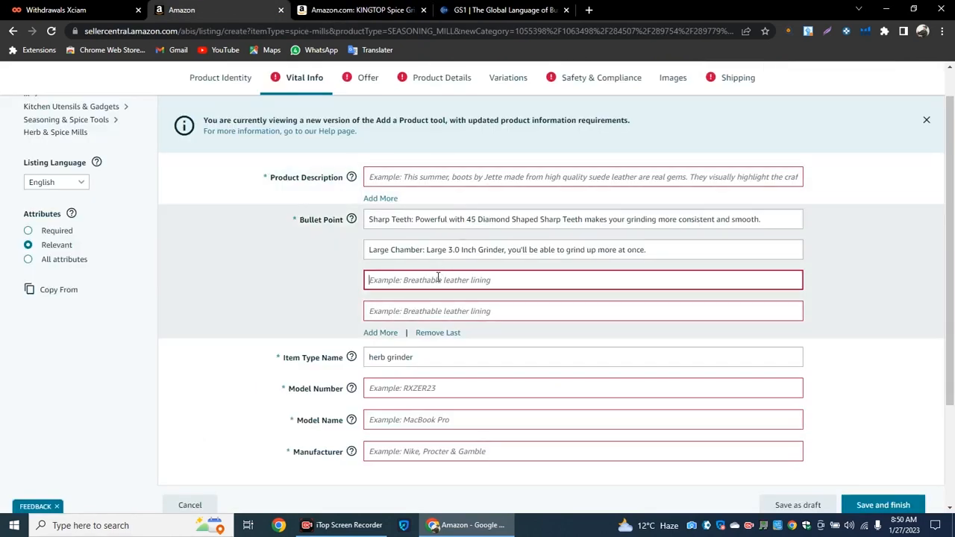
right_click(438, 278)
left_click(476, 370)
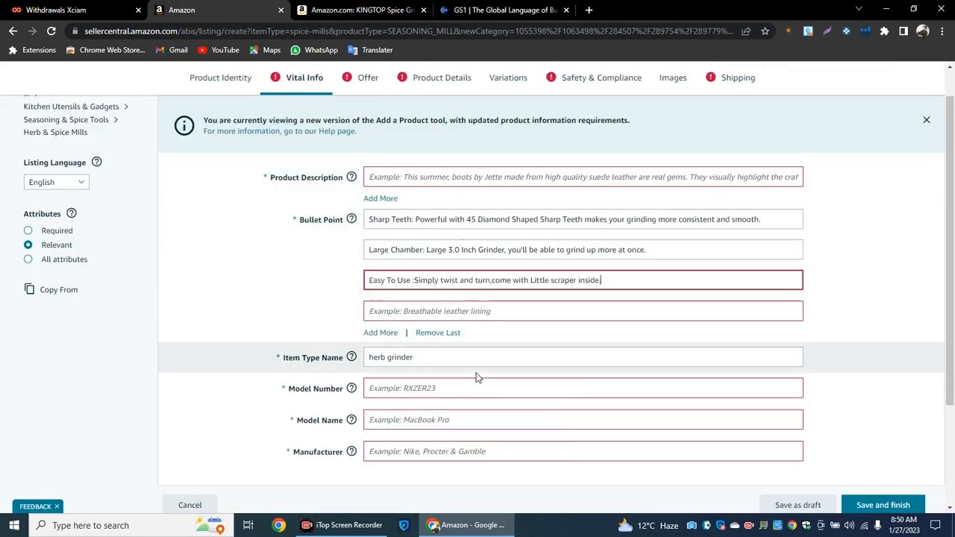
Step: Copy the "KINGTOP Great Support" warranty text from the reference product page into the fourth Bullet Point
left_click(351, 10)
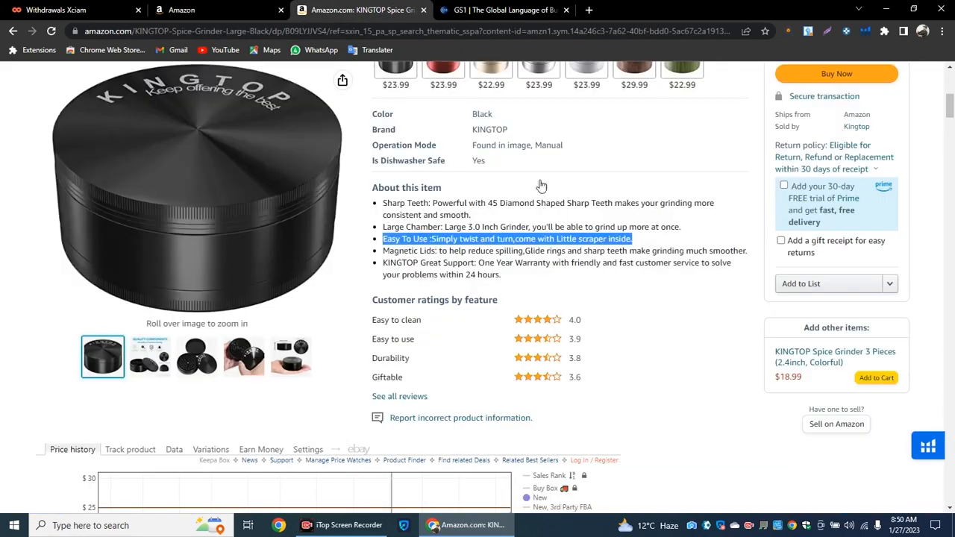
left_click_drag(500, 275, 375, 270)
right_click(388, 261)
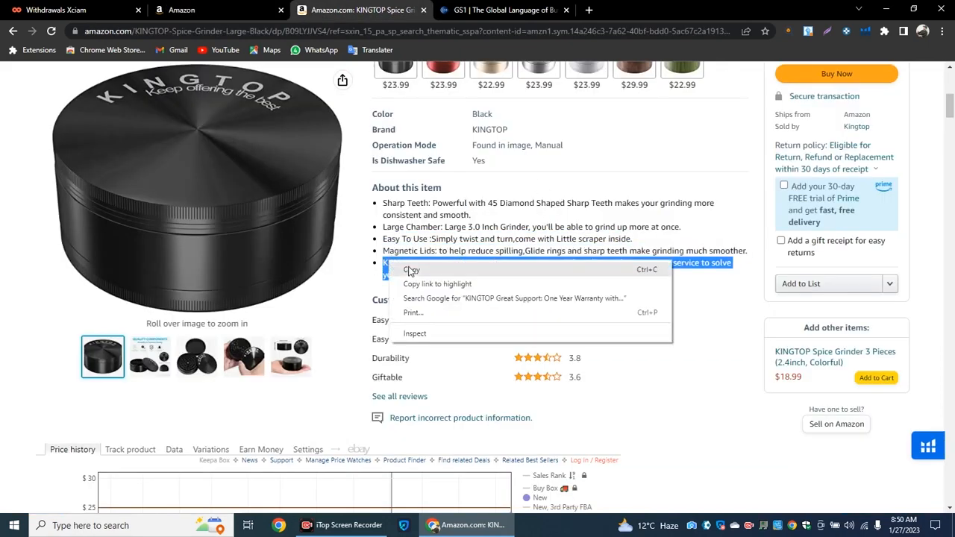
left_click(411, 271)
left_click(217, 10)
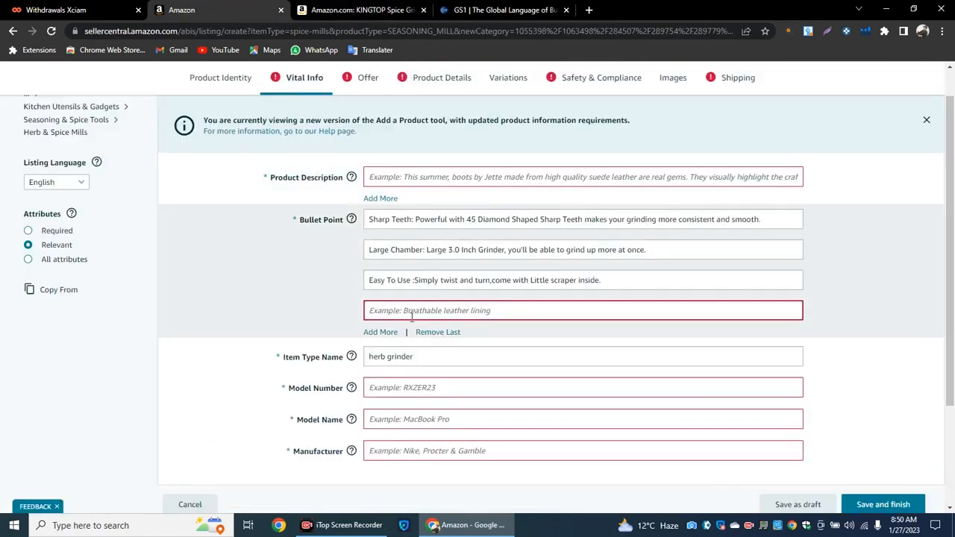
right_click(413, 314)
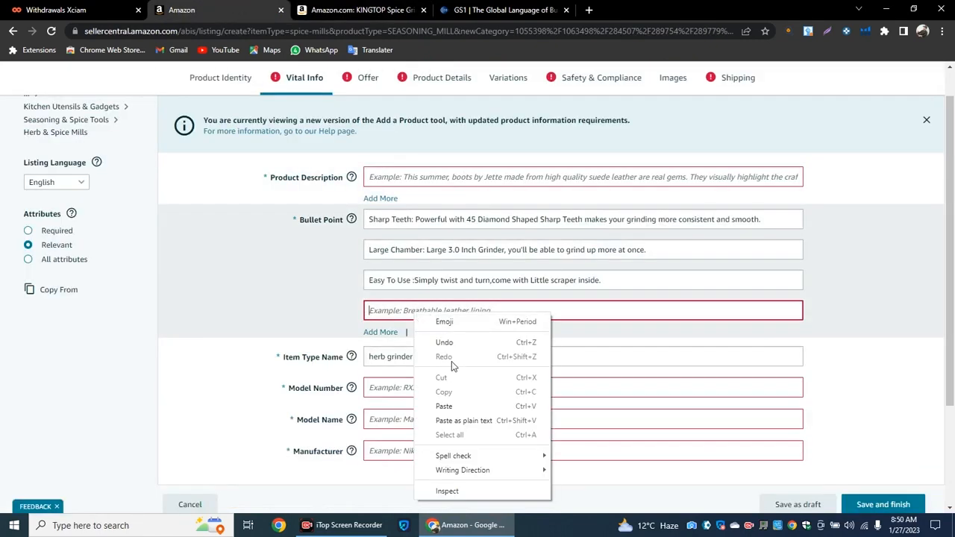
left_click(451, 405)
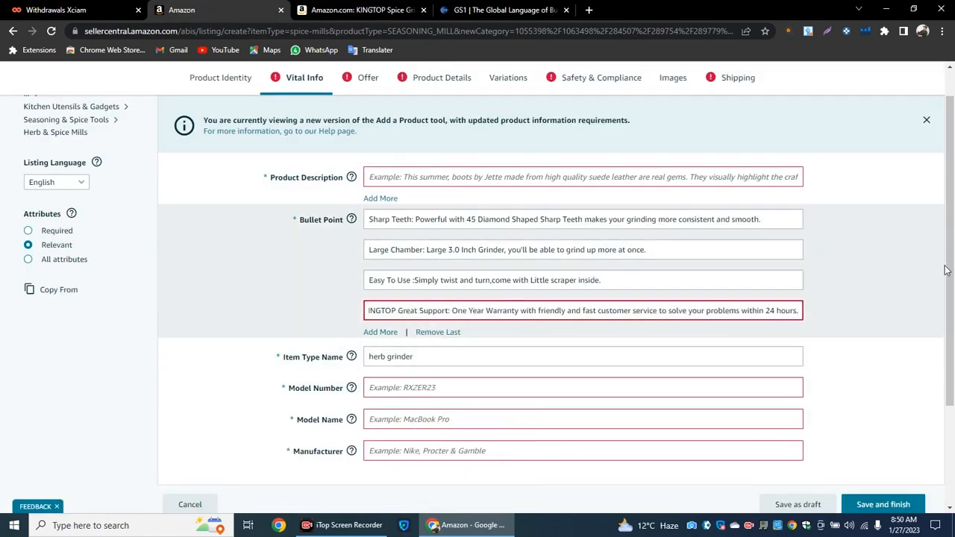
Step: Set the Manufacturer to "xyz" and try to save and finish the listing
scroll(709, 336, "down", 1)
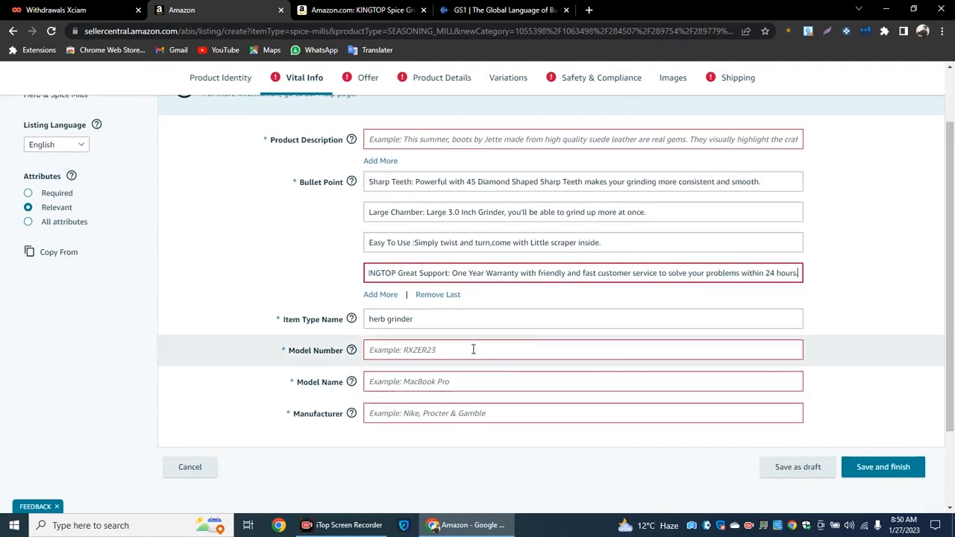
left_click(473, 349)
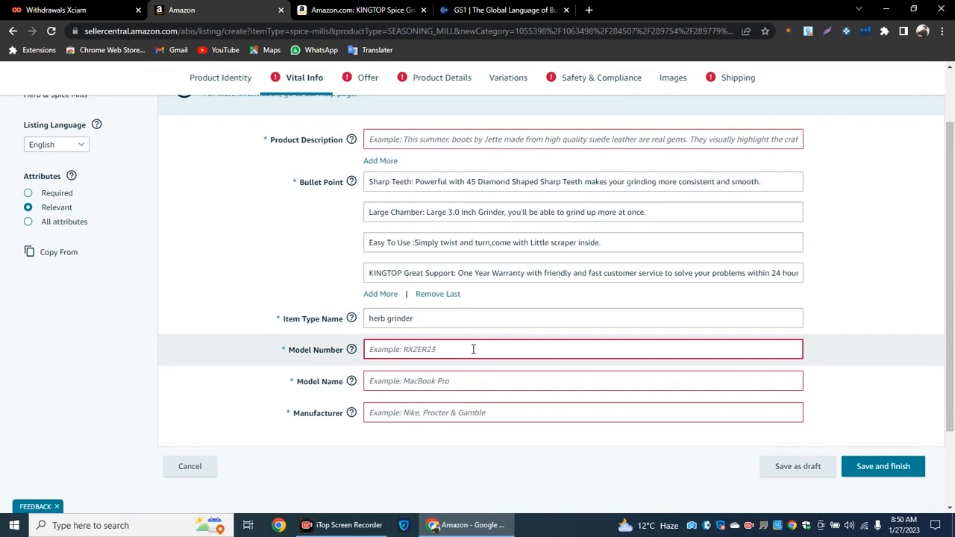
left_click(421, 385)
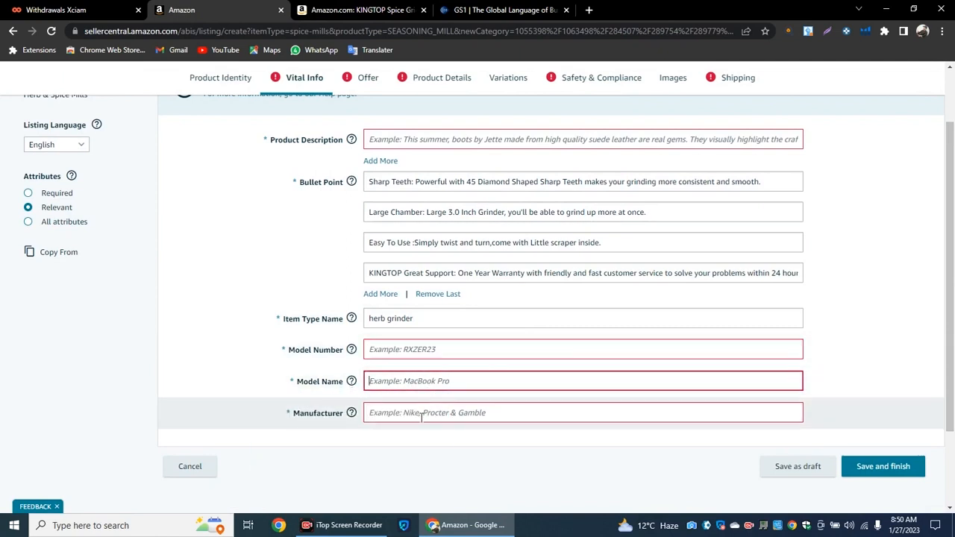
left_click(421, 417)
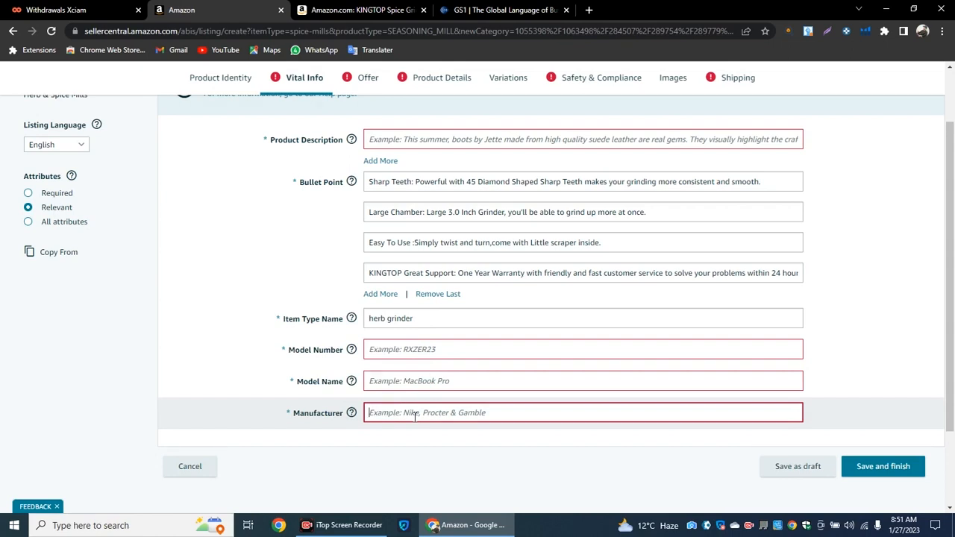
type("x")
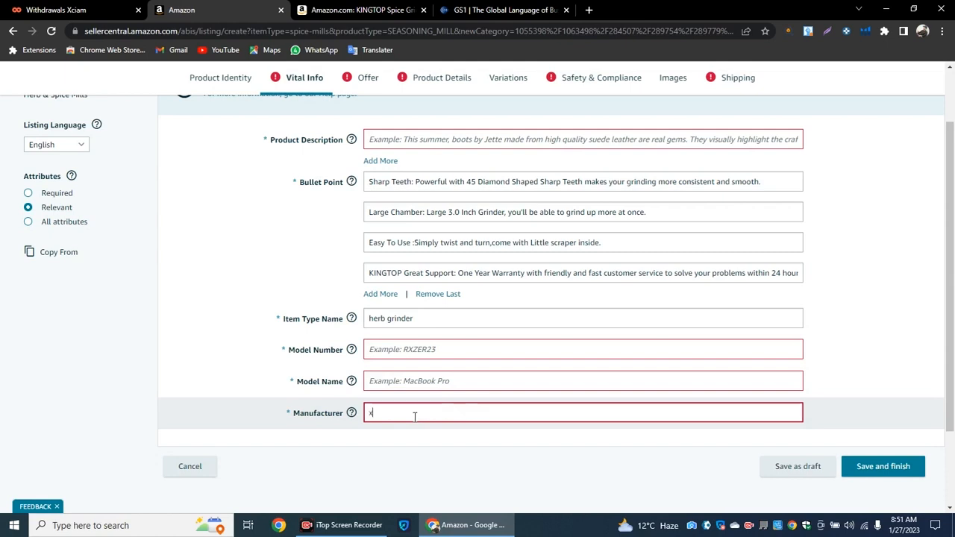
type("yz")
left_click(899, 476)
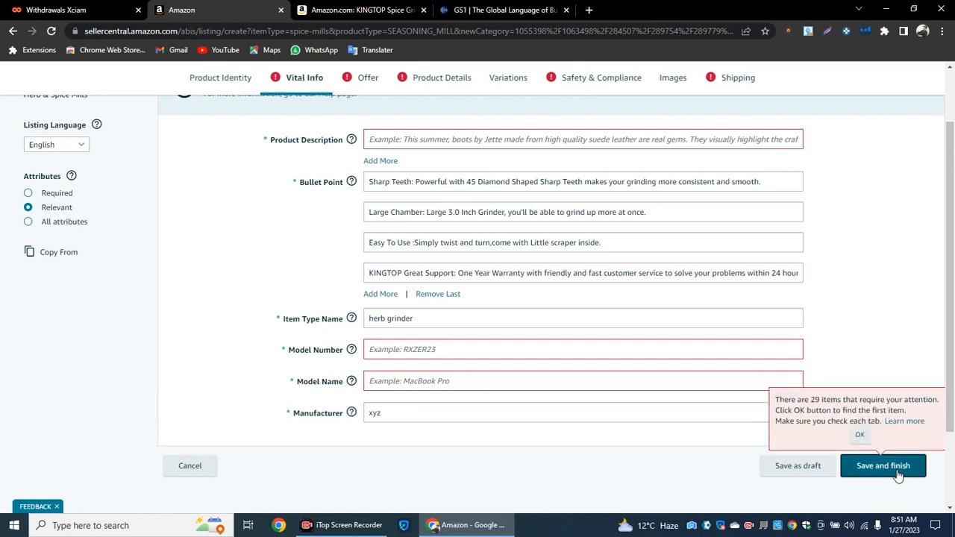
Step: Set the Model Number to 233434 and the Model Name to "herb grinder", and try to save and finish the listing
left_click(432, 349)
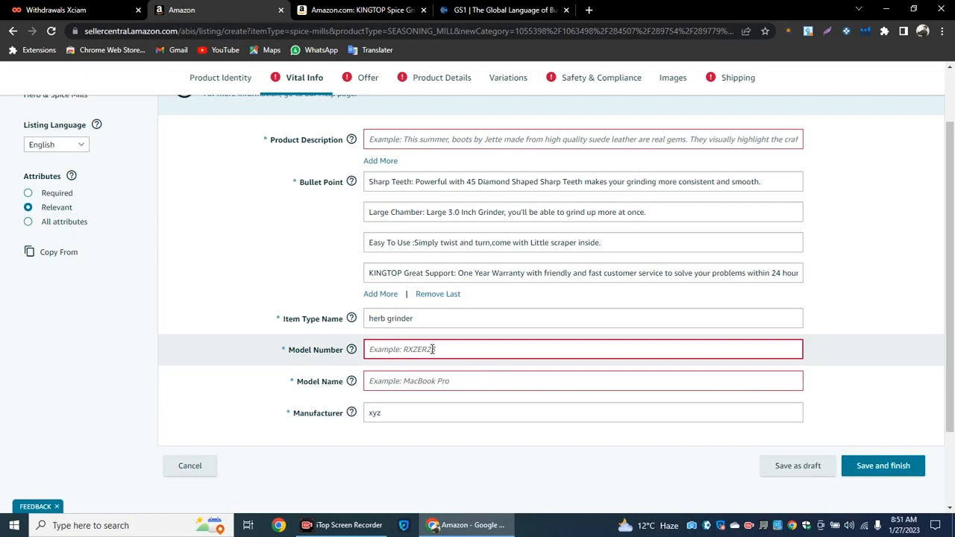
type("233434")
left_click(406, 382)
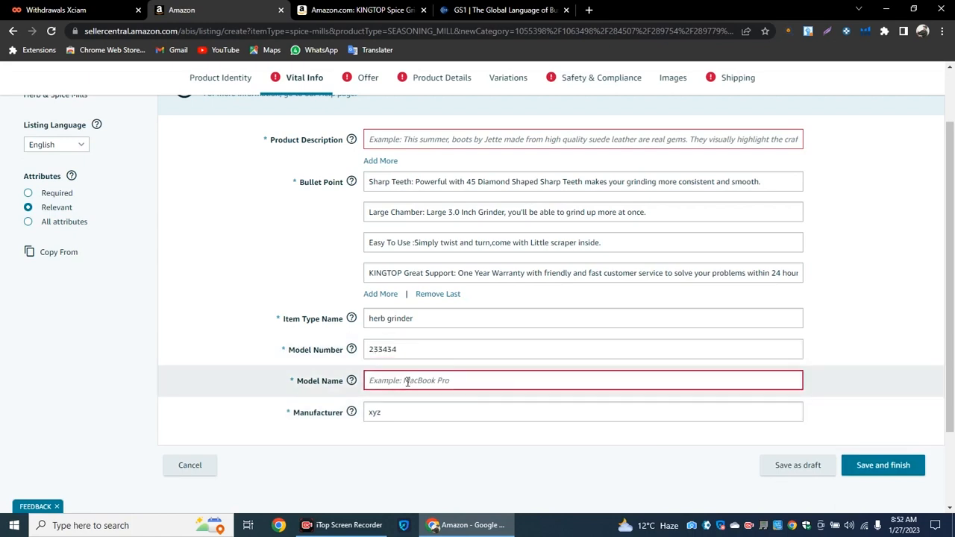
type("herb grinder")
left_click(881, 465)
Step: Copy the "KINGTOP Grinder 3.0 Inch Overview" text from the reference product page into the Product Description and try to save and finish
left_click(492, 143)
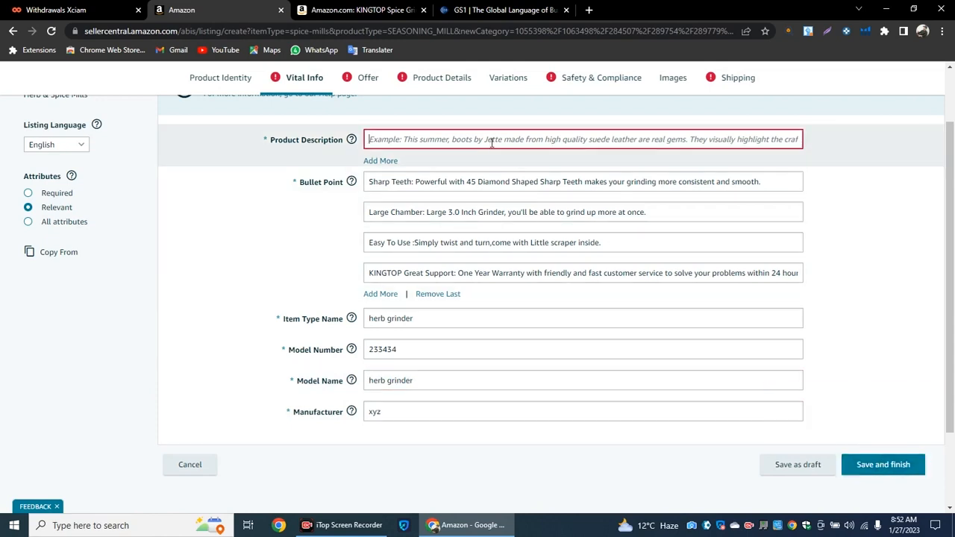
left_click(398, 9)
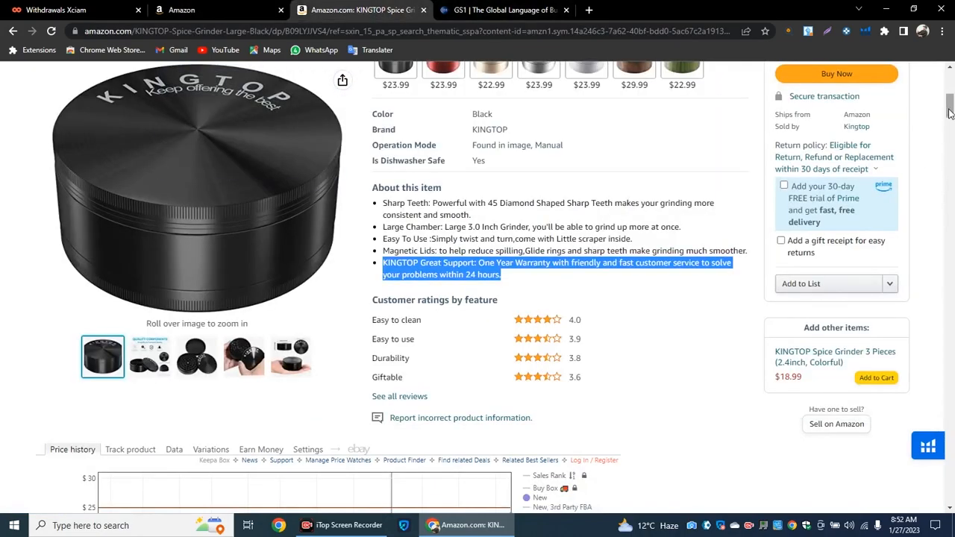
left_click_drag(949, 112, 950, 228)
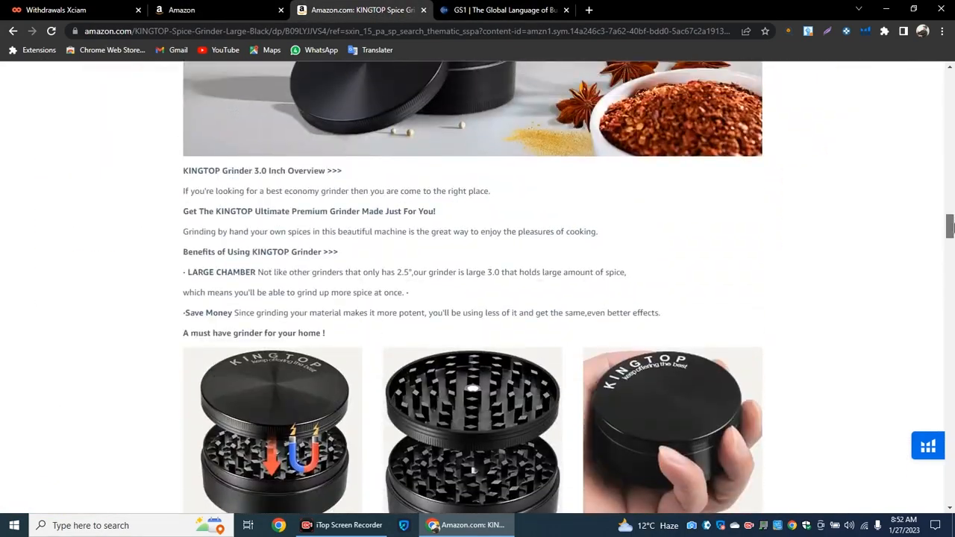
left_click_drag(326, 334, 192, 172)
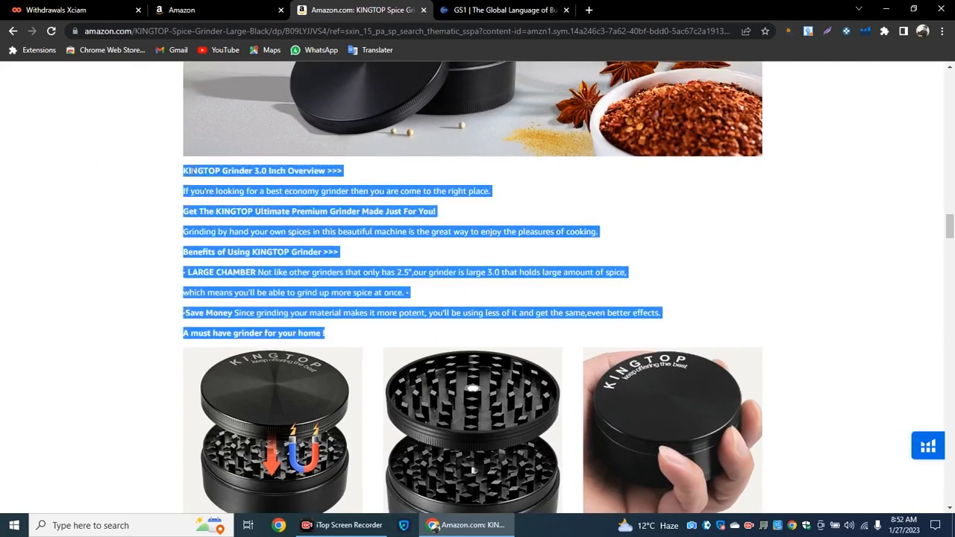
right_click(192, 172)
left_click(216, 181)
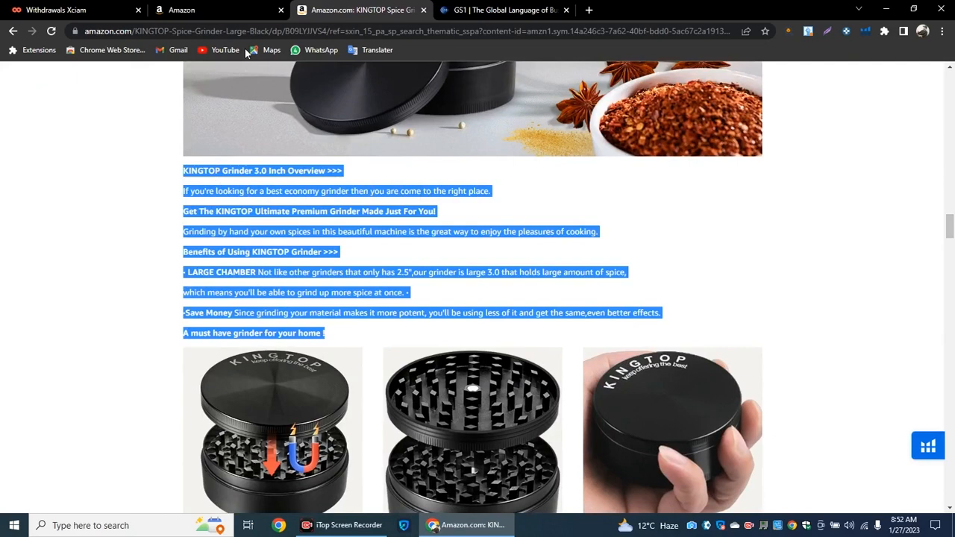
left_click(211, 6)
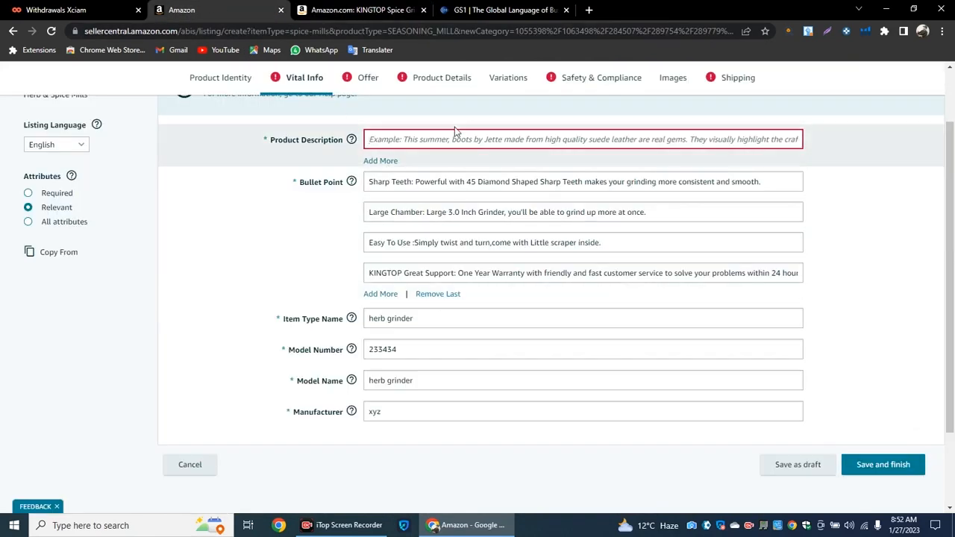
left_click(441, 136)
right_click(441, 136)
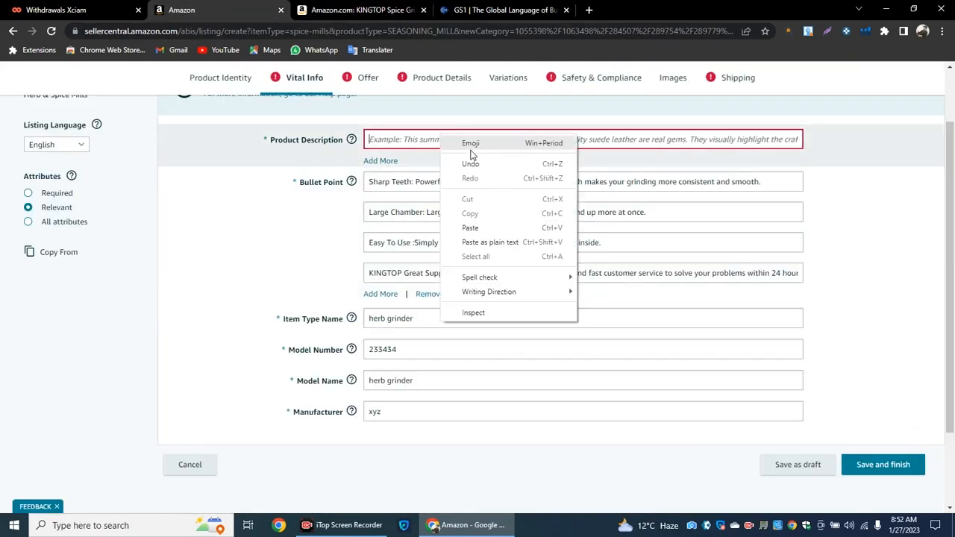
left_click(474, 228)
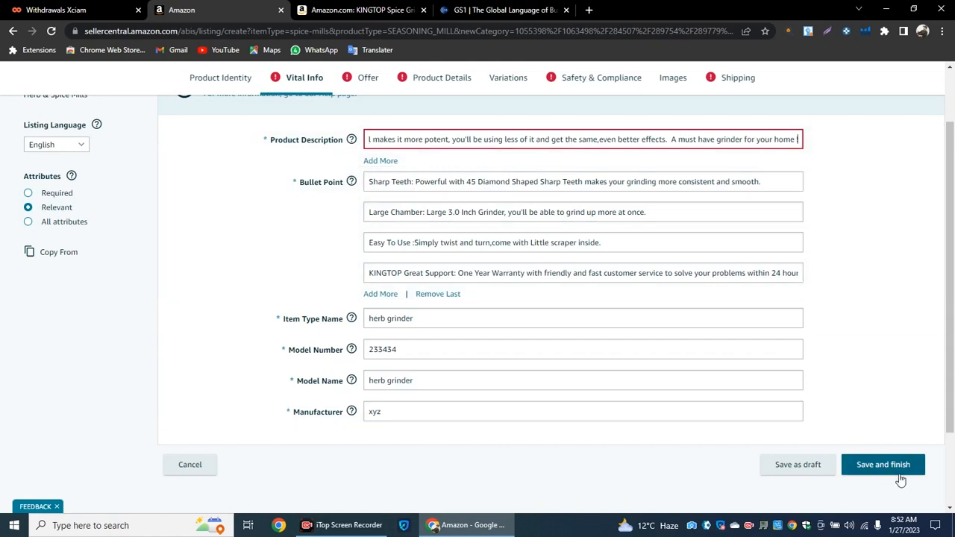
left_click(885, 465)
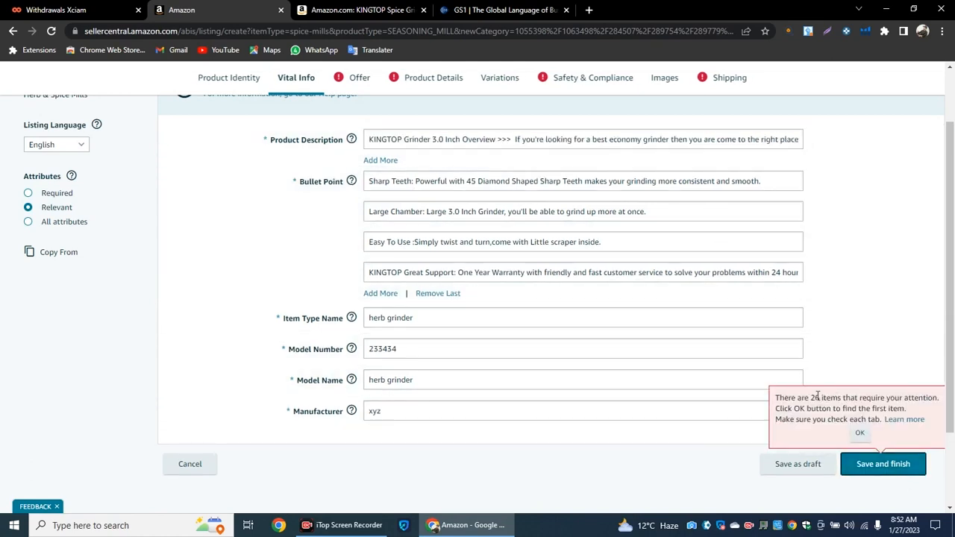
Step: In the listing's Offer section, set the Quantity to 200 and Your Price to 15 USD
left_click(358, 83)
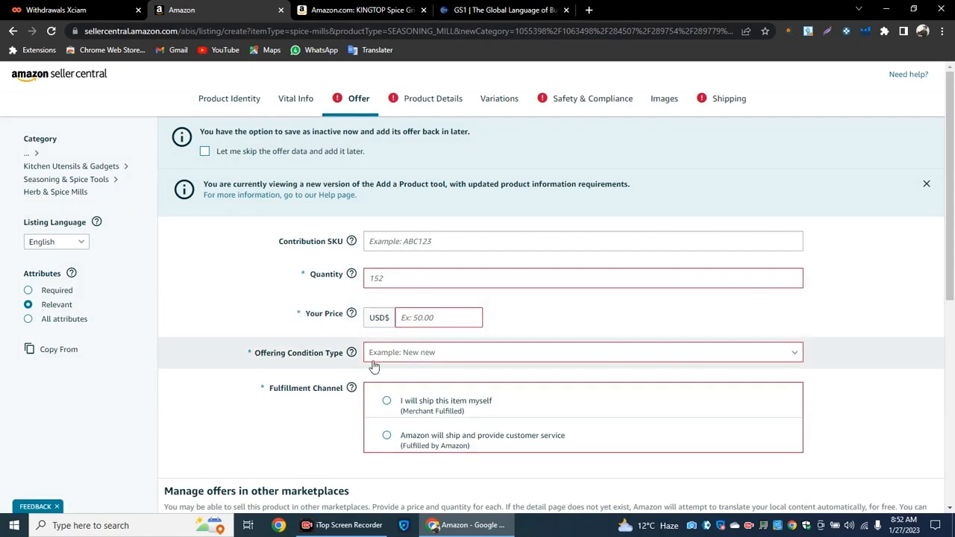
left_click_drag(951, 254, 949, 276)
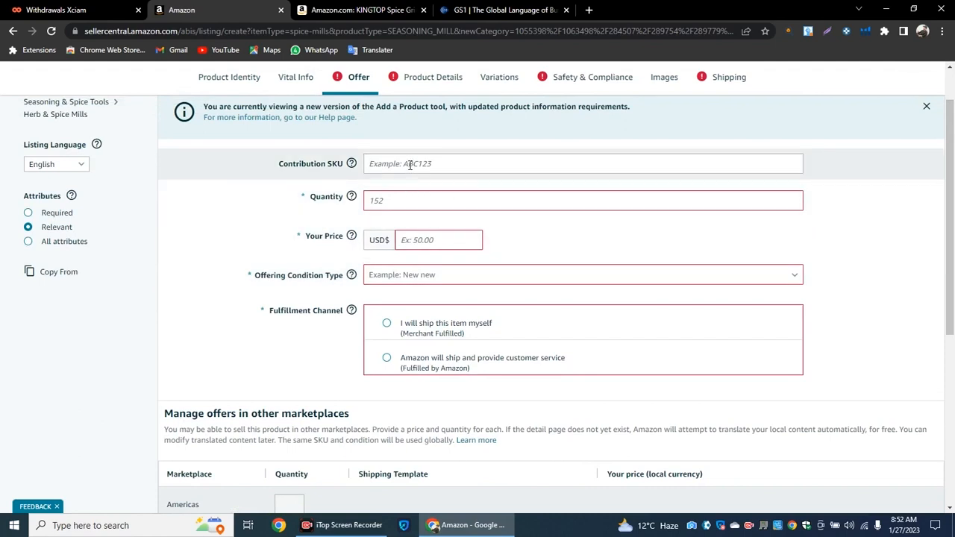
left_click(399, 202)
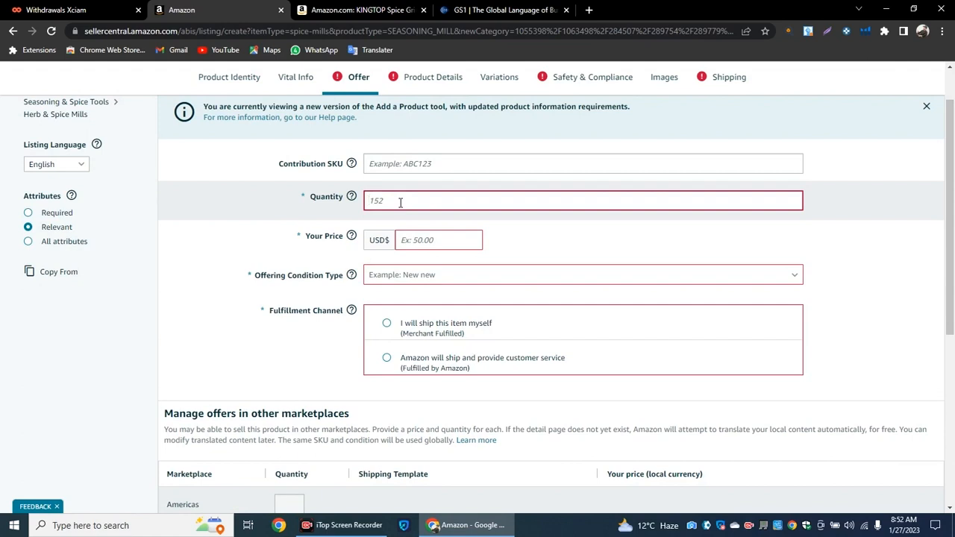
type("200")
left_click(415, 240)
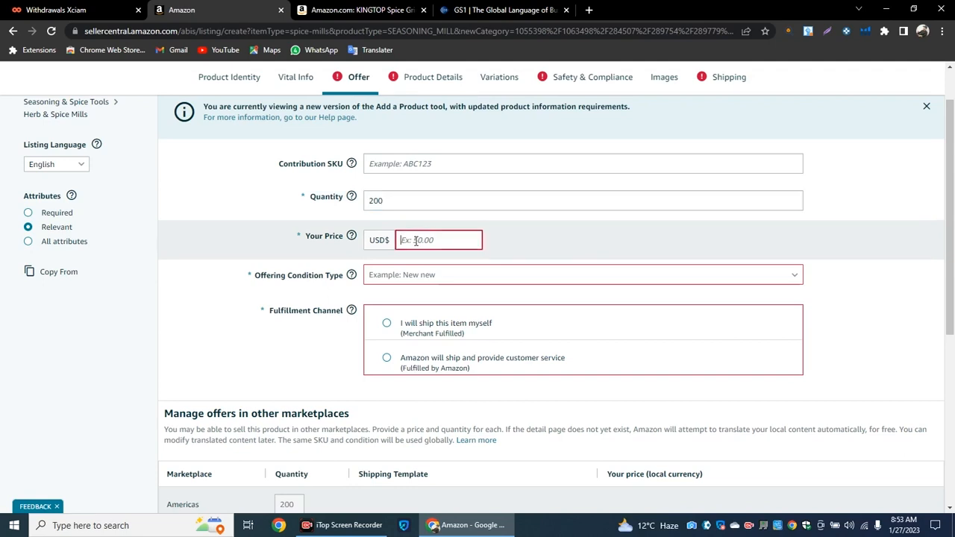
type("15")
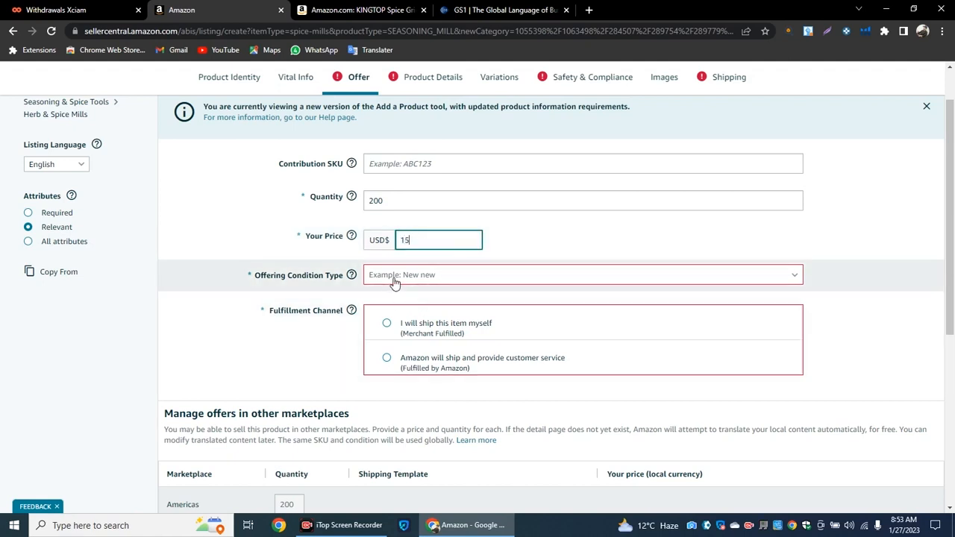
Step: Set the Offering Condition Type to New and the Fulfillment Channel to Fulfilled by Amazon, leaving the Contribution SKU empty
left_click(403, 278)
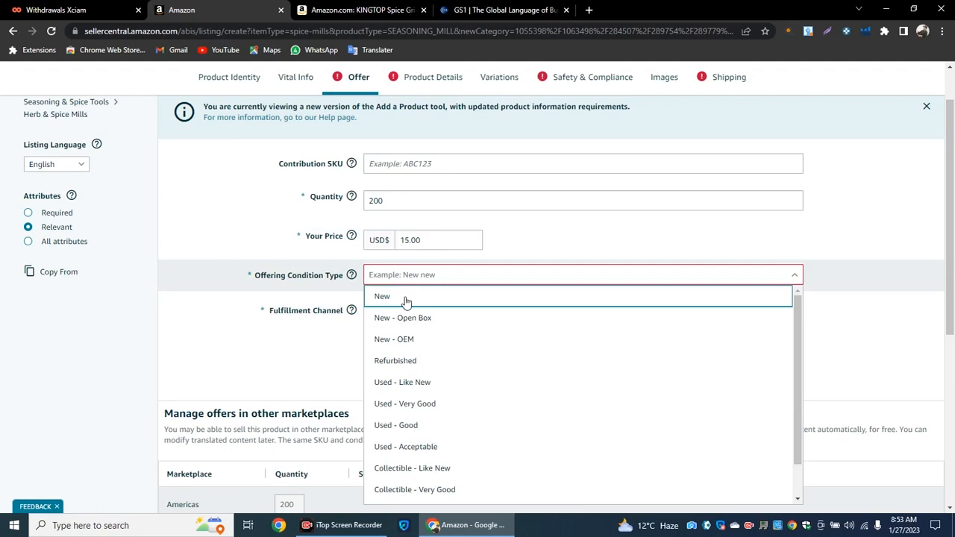
key("Return")
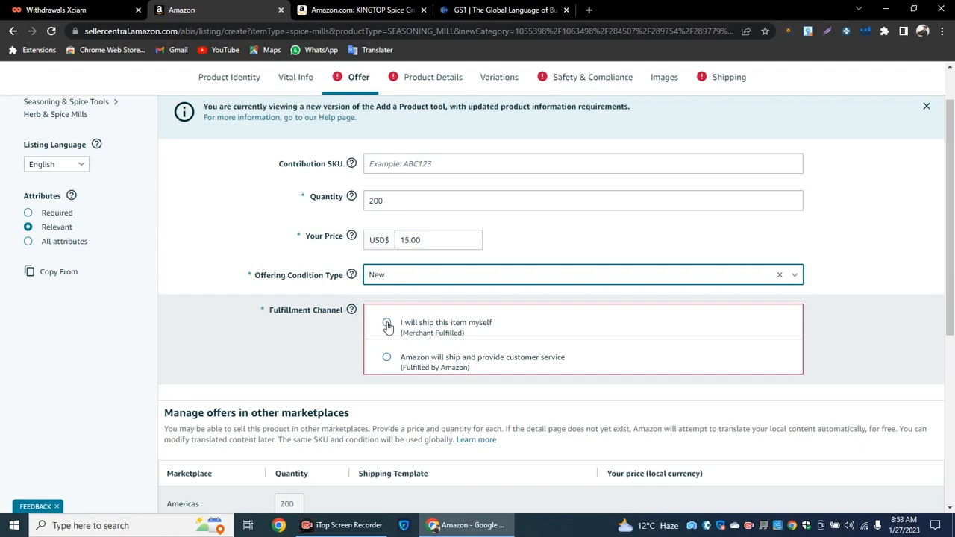
left_click(390, 363)
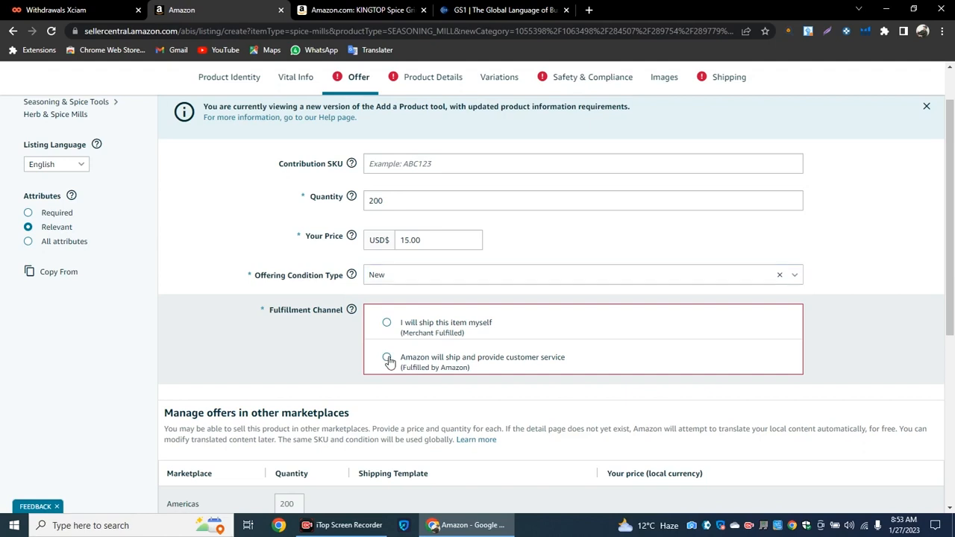
left_click(387, 361)
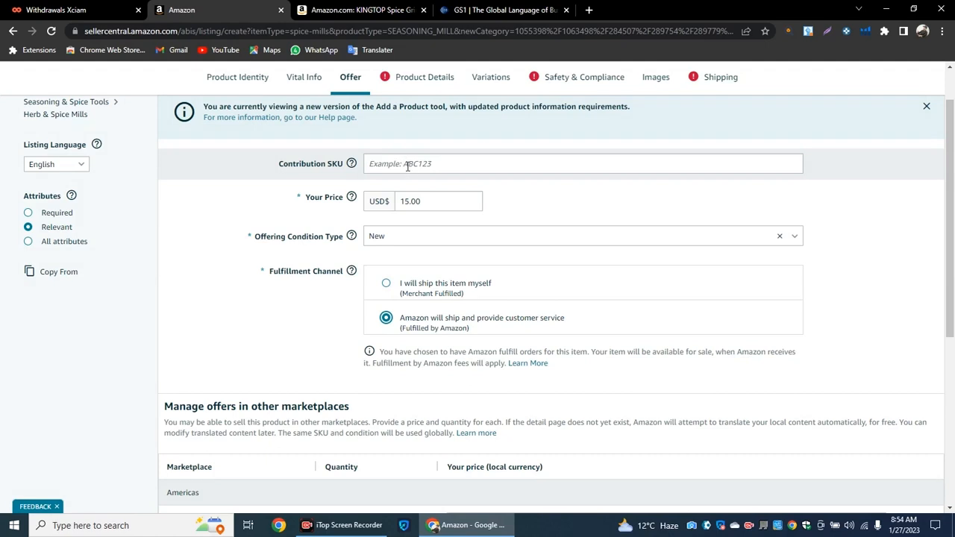
left_click(422, 165)
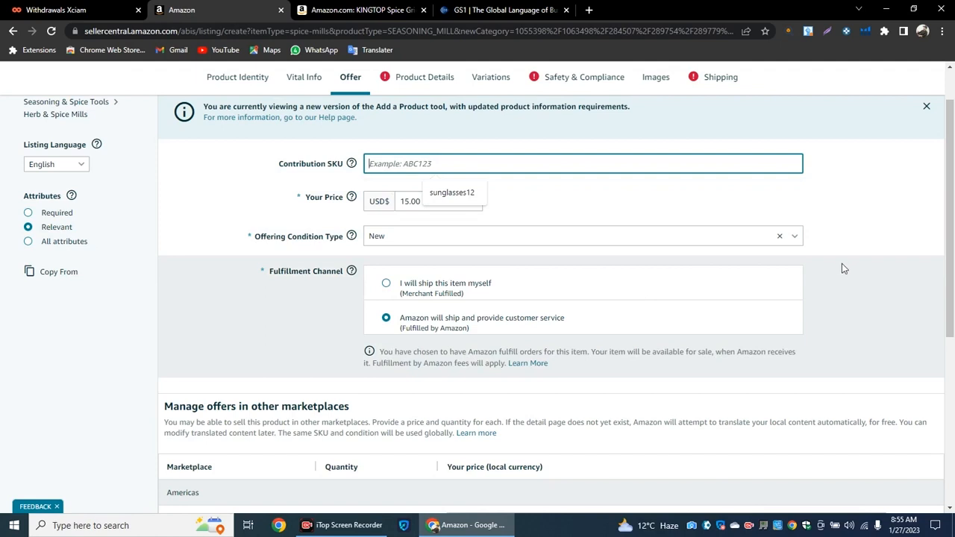
left_click(840, 264)
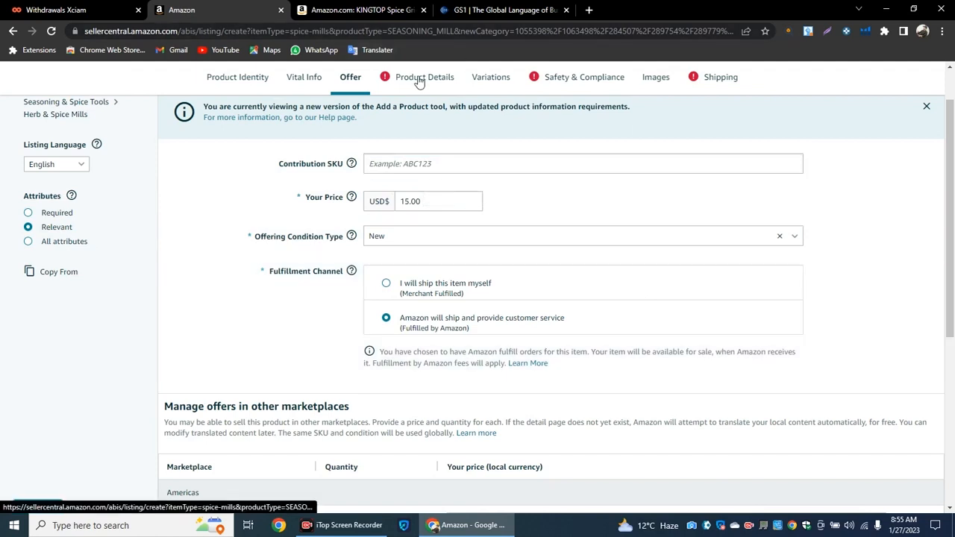
Step: In the Product Details section, set the Material to Aluminum and the Number of Items to 5
left_click(420, 79)
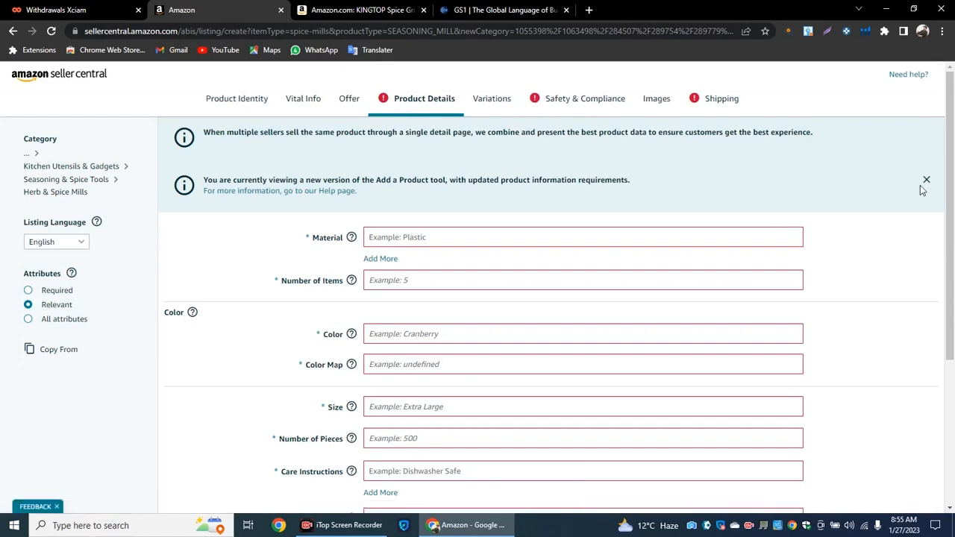
scroll(954, 185, "down", 1)
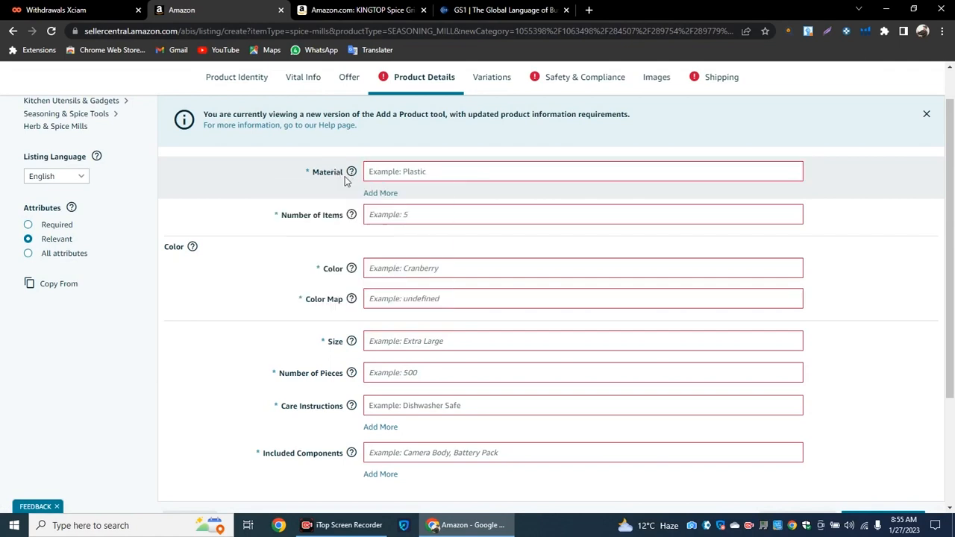
left_click(417, 172)
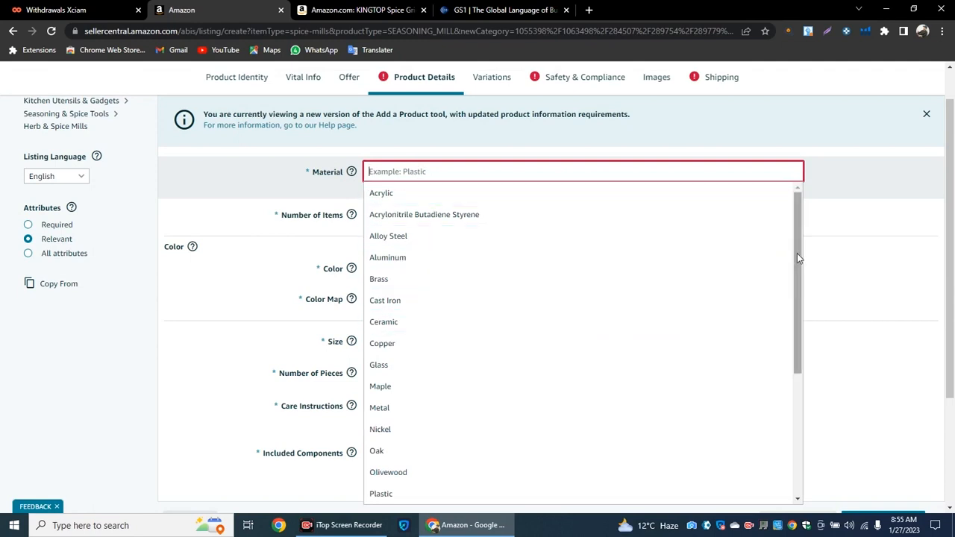
left_click_drag(797, 253, 794, 215)
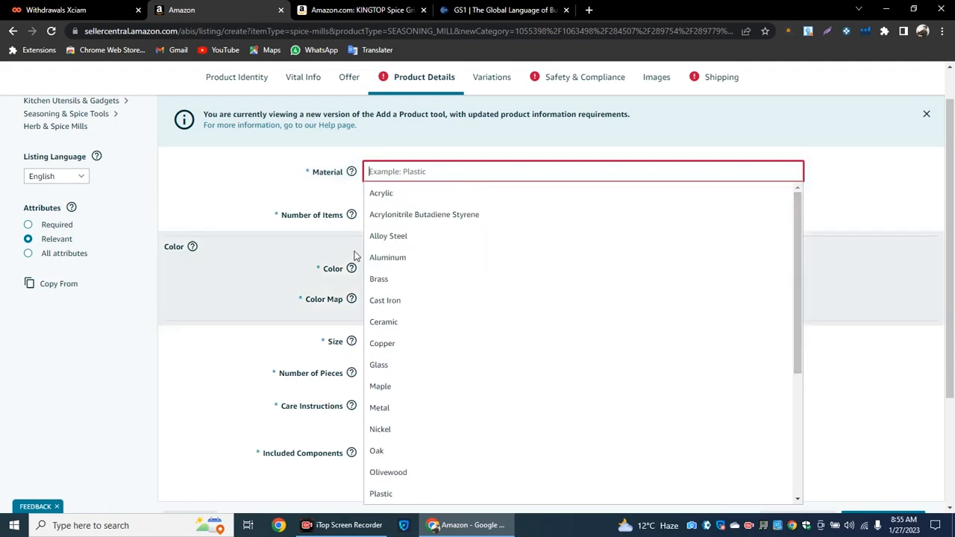
left_click(397, 257)
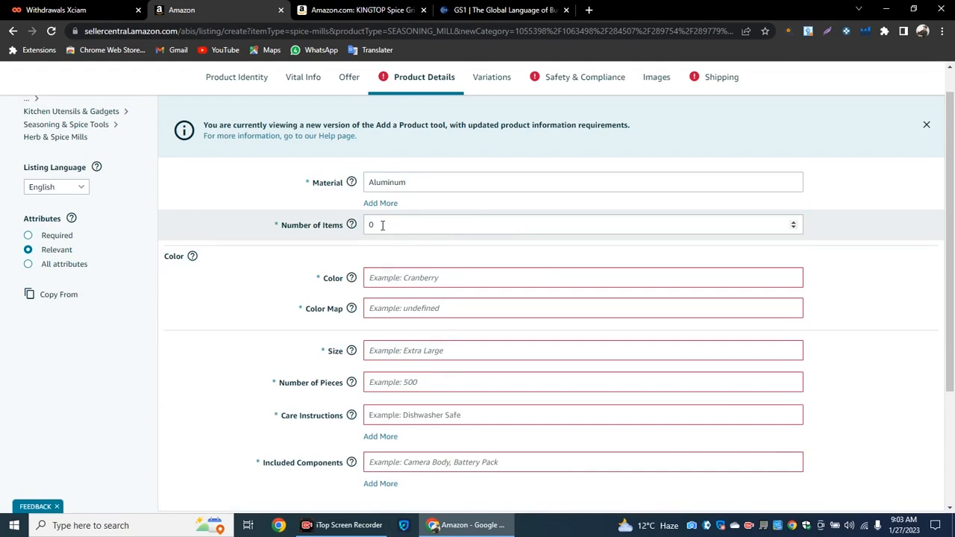
left_click(794, 223)
left_click(795, 222)
left_click(795, 222)
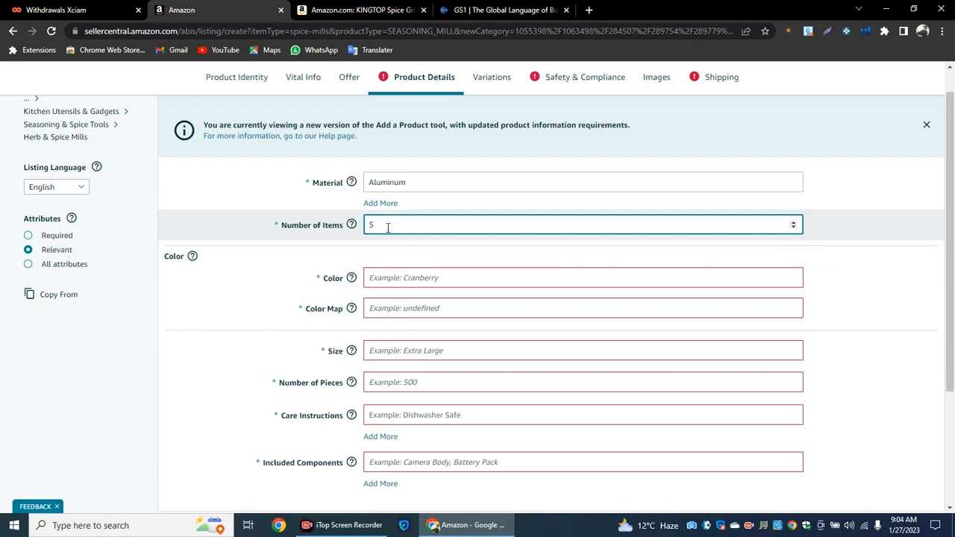
Step: Enter "black" as both the Color and the Size of the grinder
left_click(393, 274)
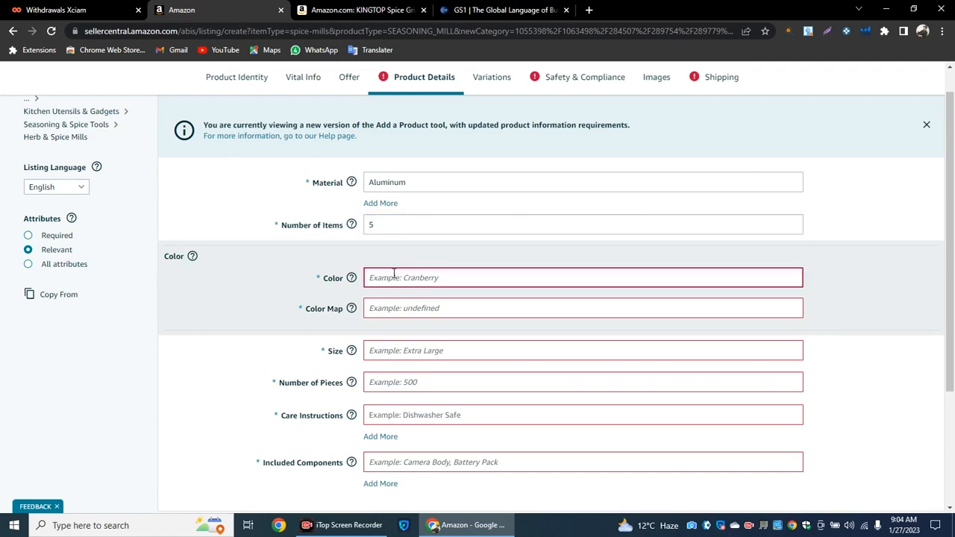
type("black")
left_click(406, 308)
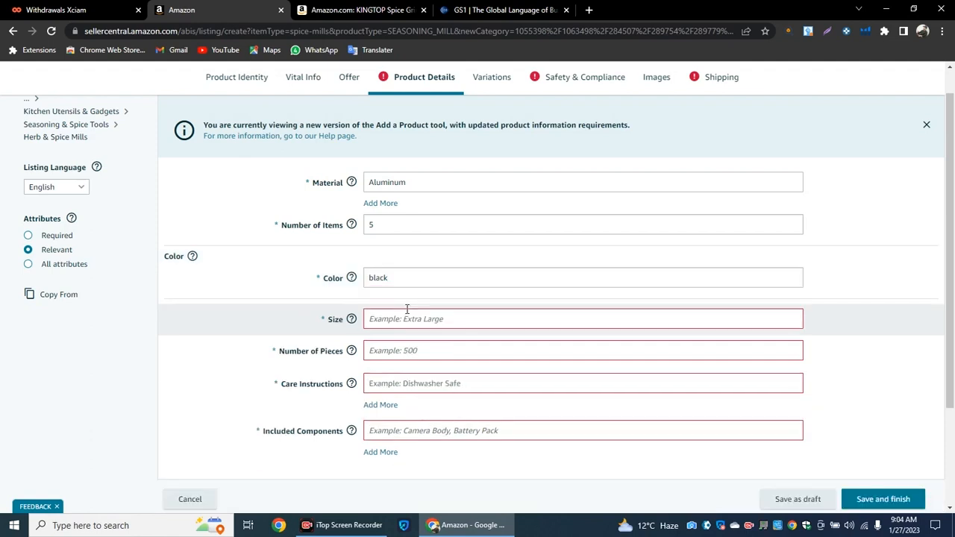
left_click(410, 322)
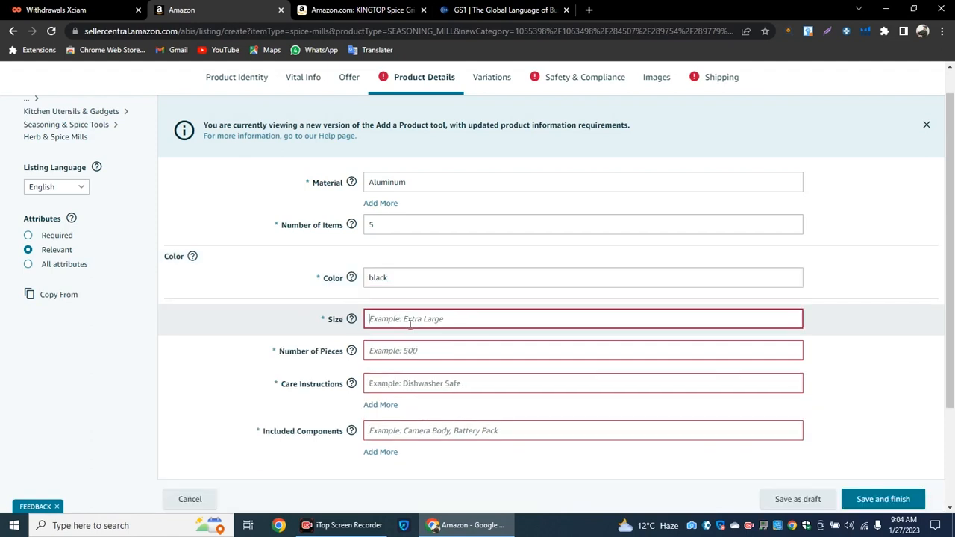
type("black")
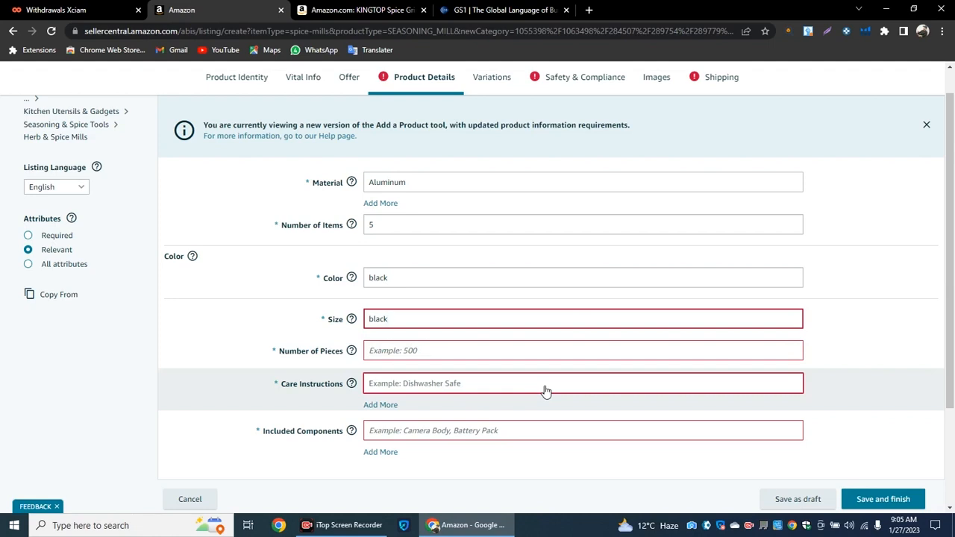
Step: Set the Number of Pieces to 1 and choose Hand Wash as the Care Instructions
left_click(405, 349)
type("1")
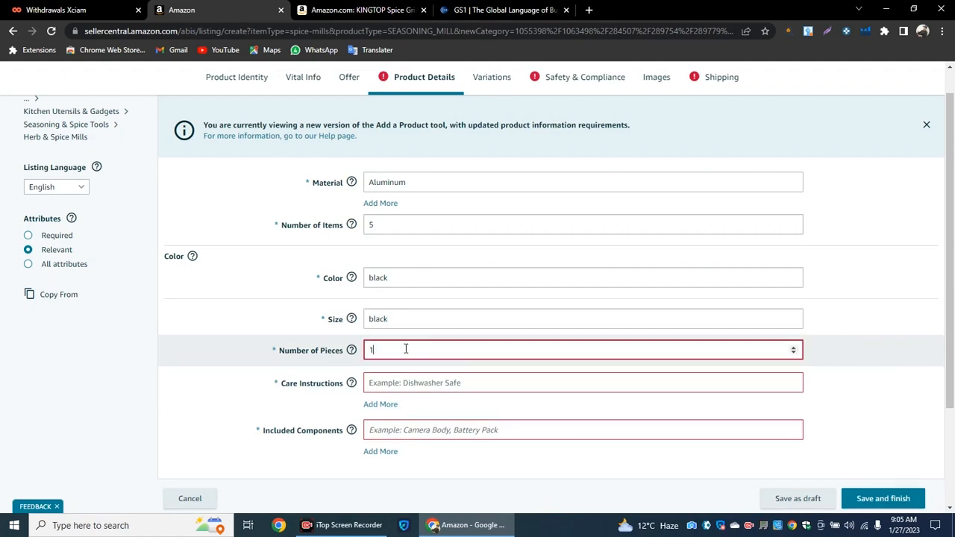
left_click(393, 385)
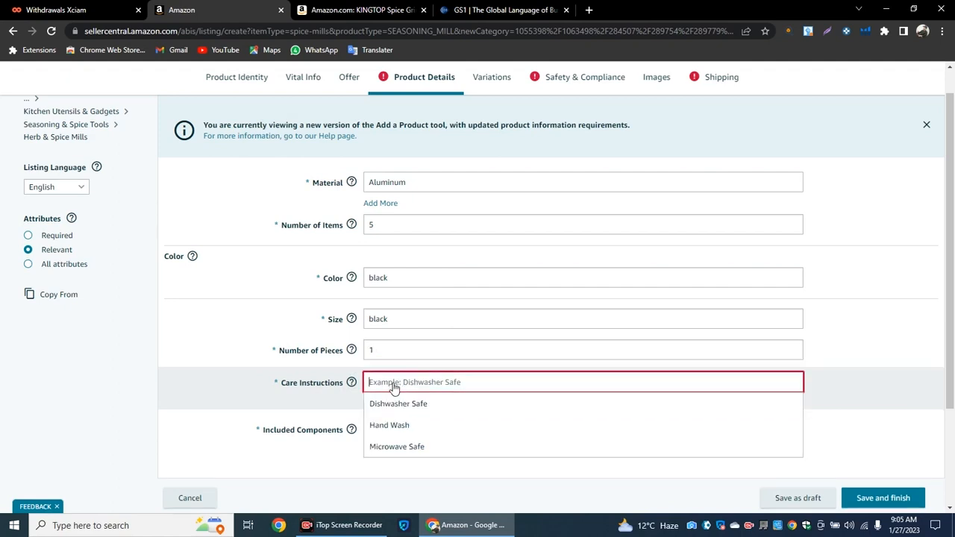
left_click(389, 427)
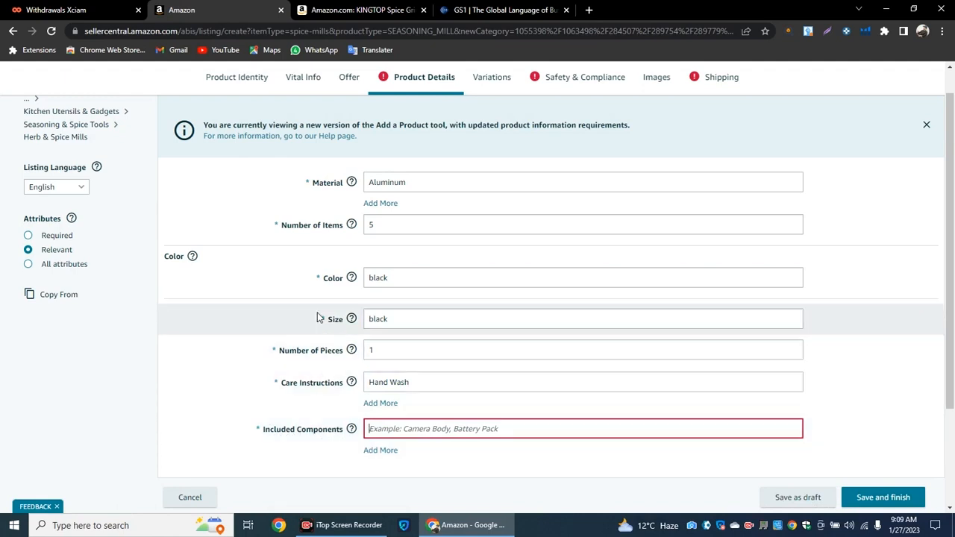
mouse_move(351, 317)
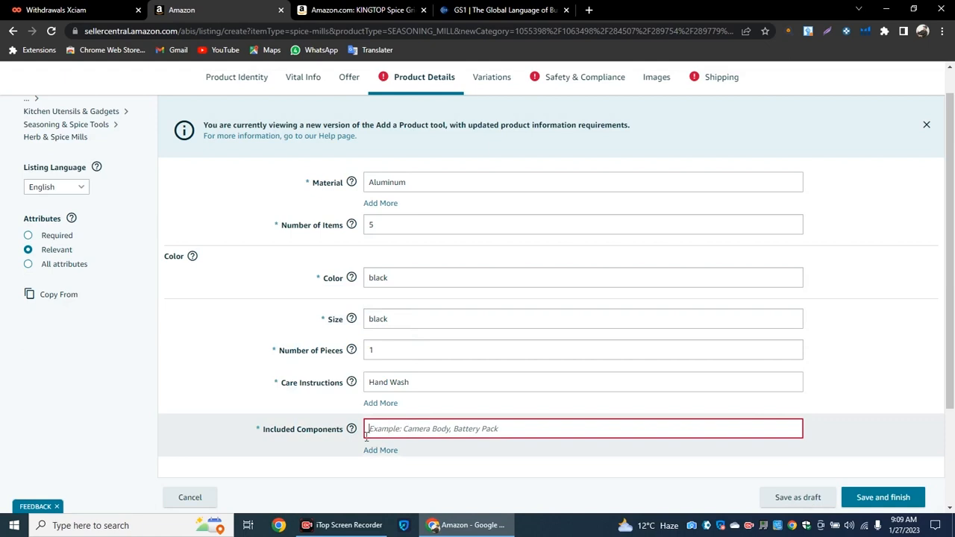
mouse_move(352, 432)
type("batt")
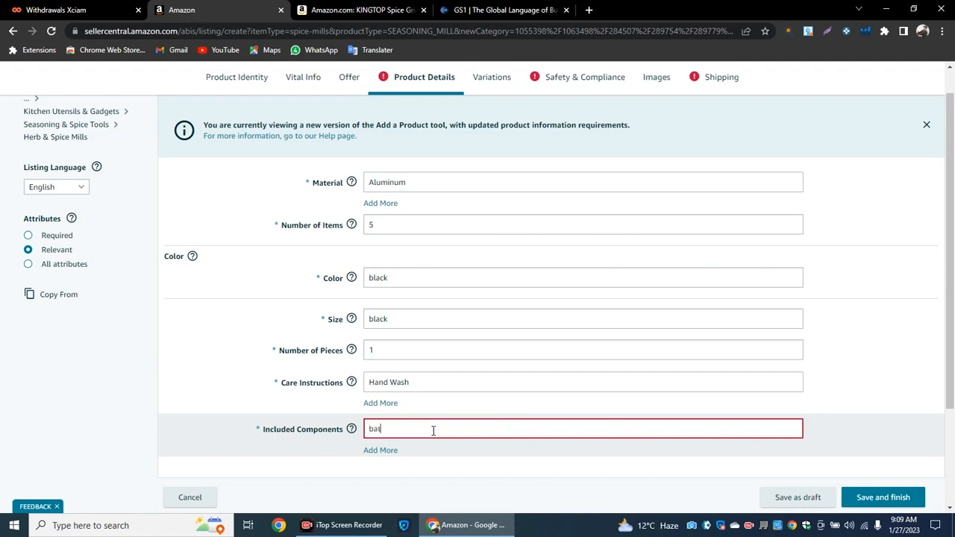
type("ery pack")
key("BackSpace")
key("BackSpace")
key("BackSpace")
key("BackSpace")
key("BackSpace")
key("BackSpace")
key("BackSpace")
key("BackSpace")
key("BackSpace")
key("BackSpace")
key("BackSpace")
key("BackSpace")
Step: Enter "not applicable" as the Included Components of the grinder
type("not applicable")
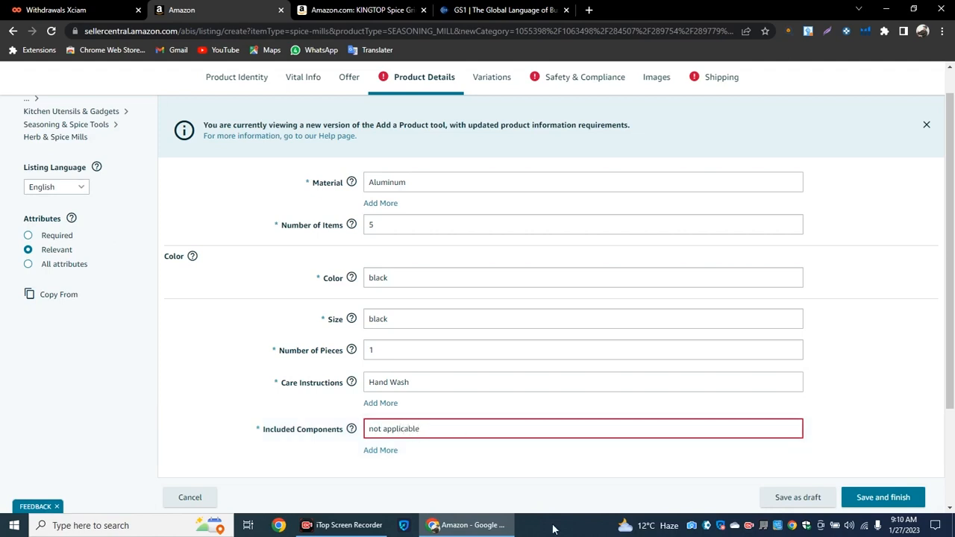
Step: In the Variations section, select Size as the variation type and deselect it again
left_click(492, 82)
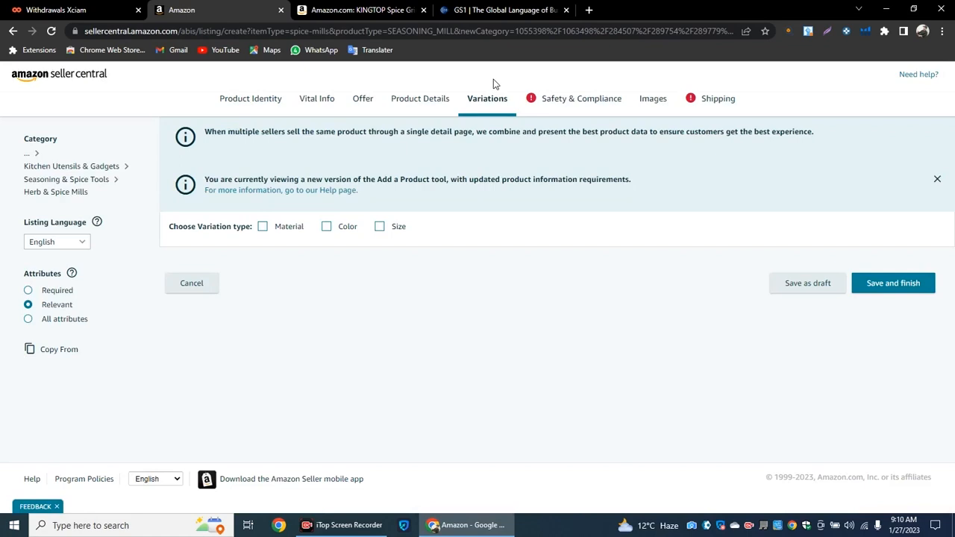
left_click(390, 227)
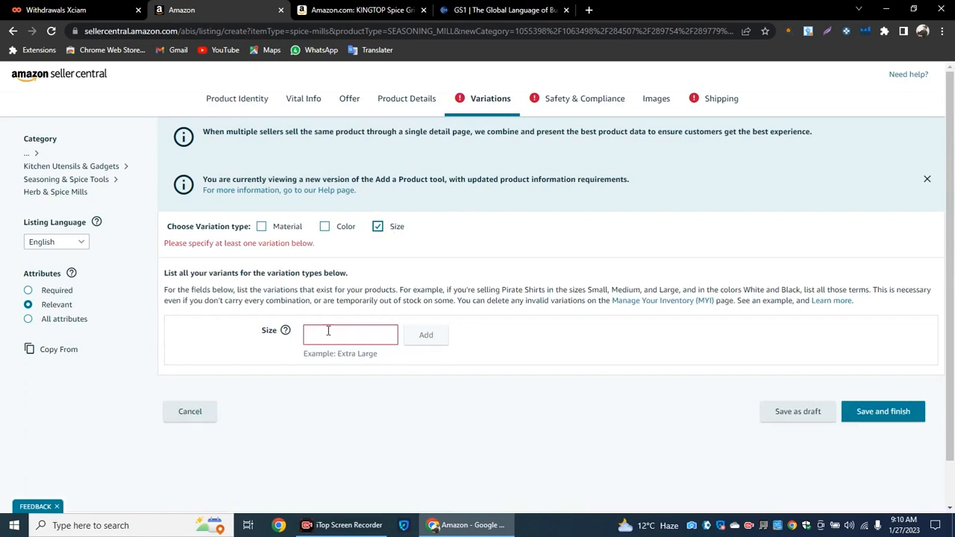
left_click(378, 228)
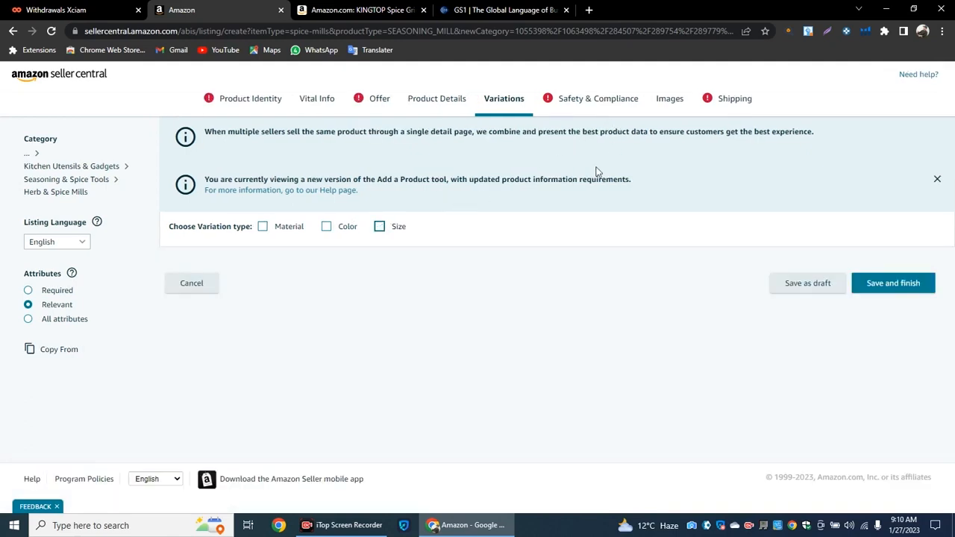
Step: In the Safety & Compliance section, set the Country/Region of Origin to China
left_click(593, 102)
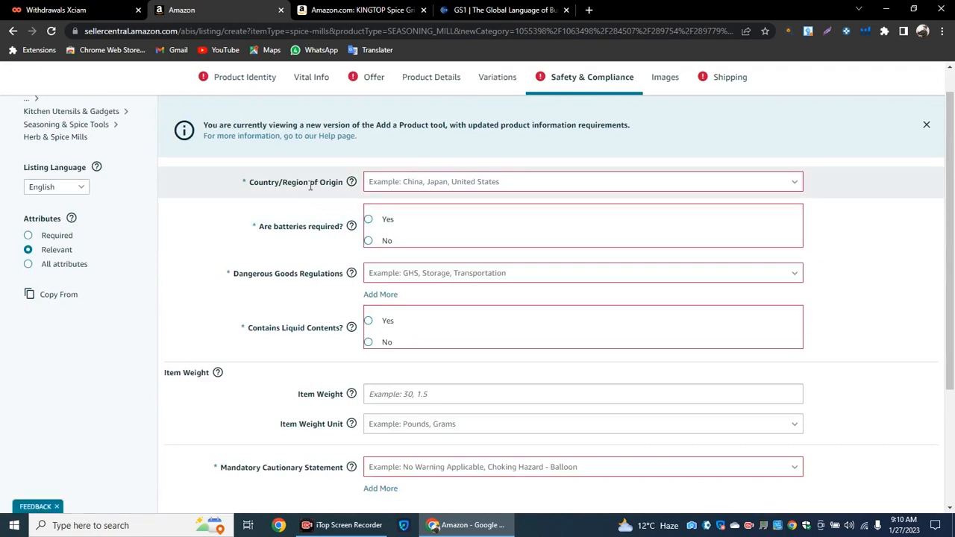
left_click(413, 183)
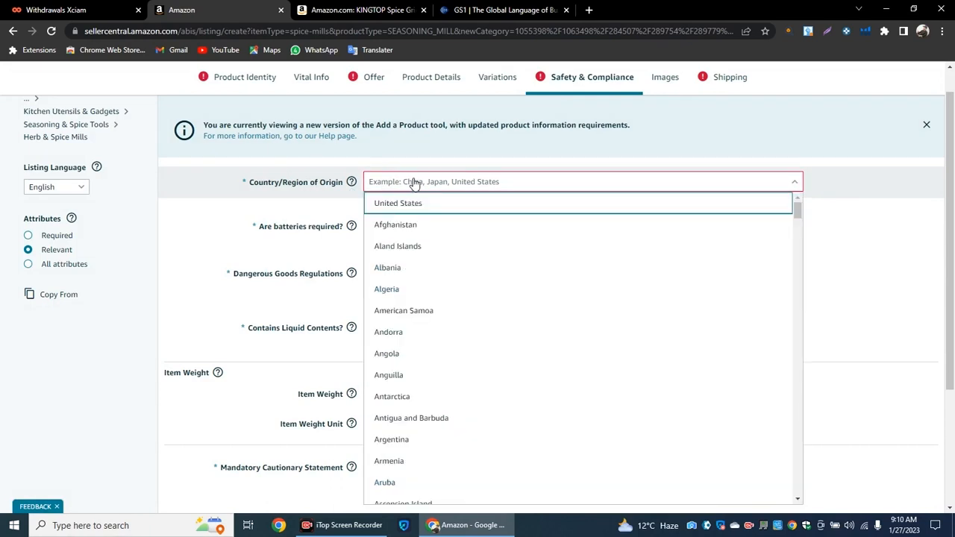
type("chin")
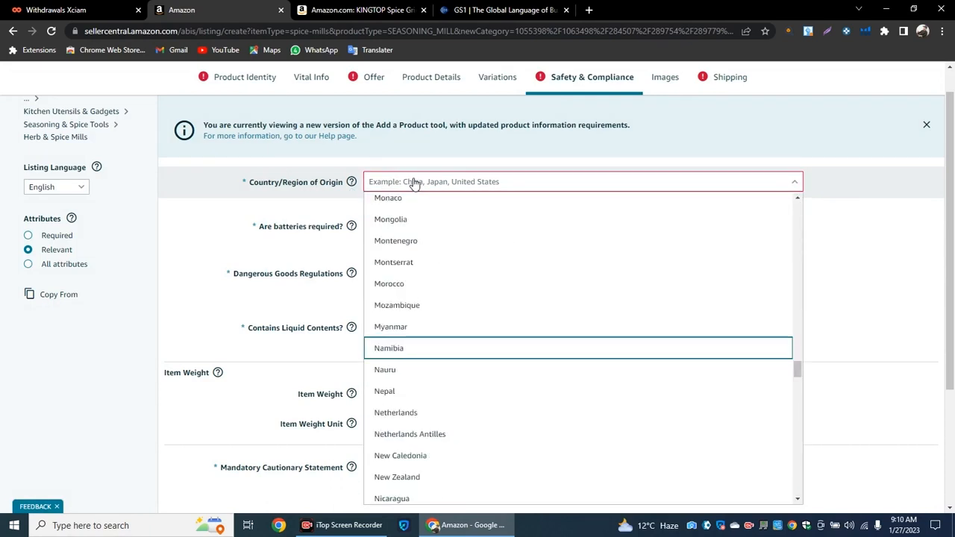
type("a")
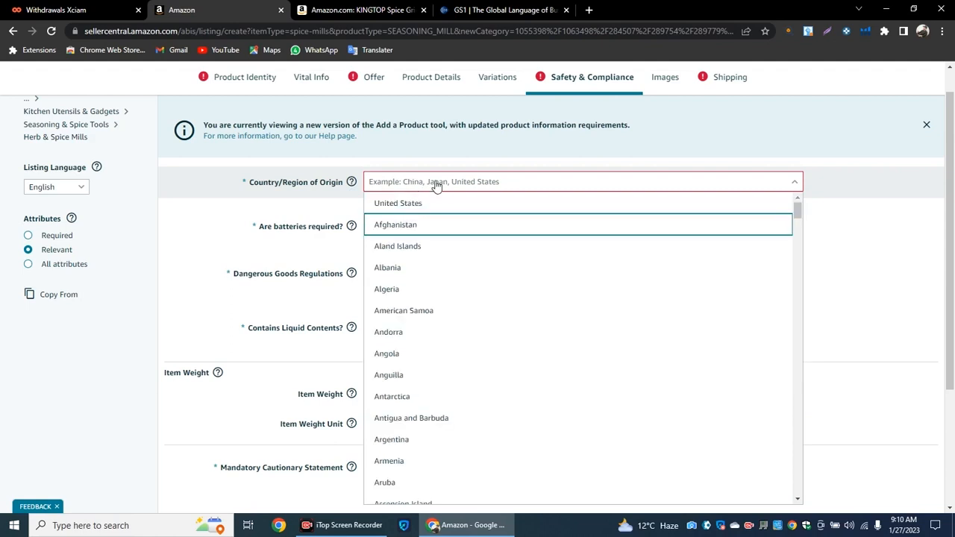
left_click(570, 179)
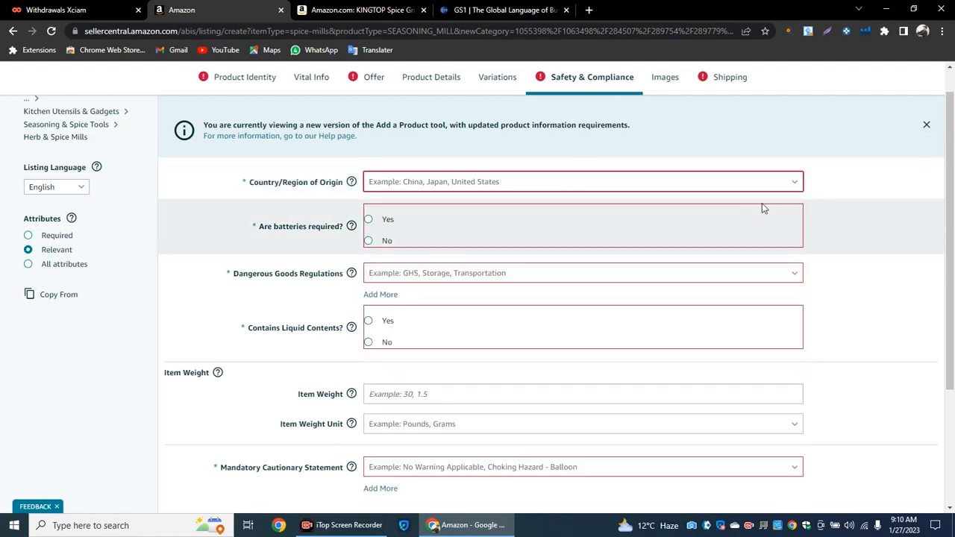
left_click(773, 188)
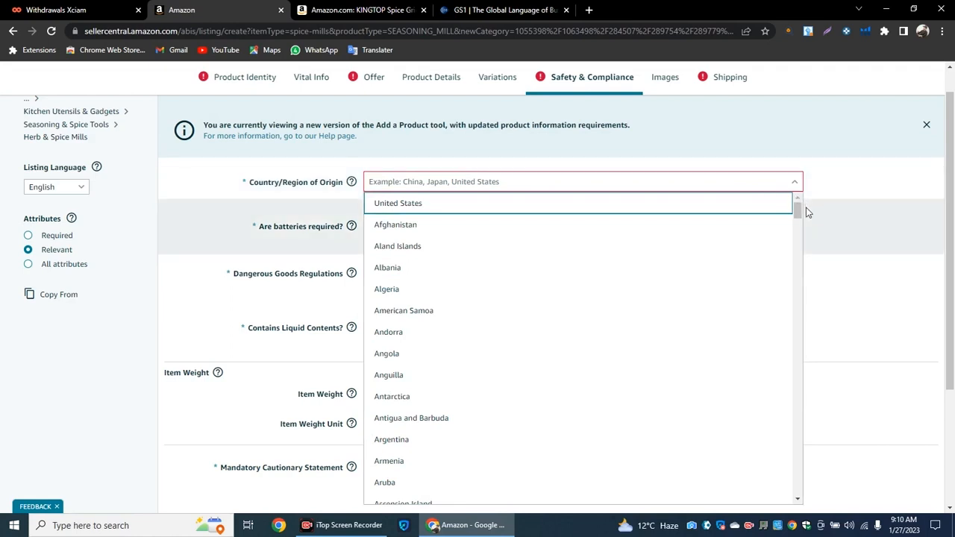
left_click_drag(797, 208, 793, 249)
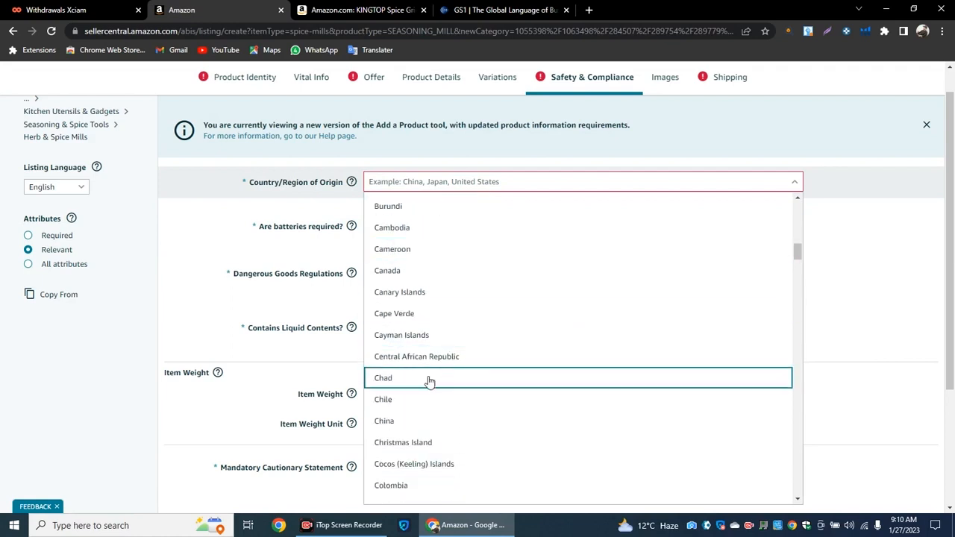
left_click(394, 422)
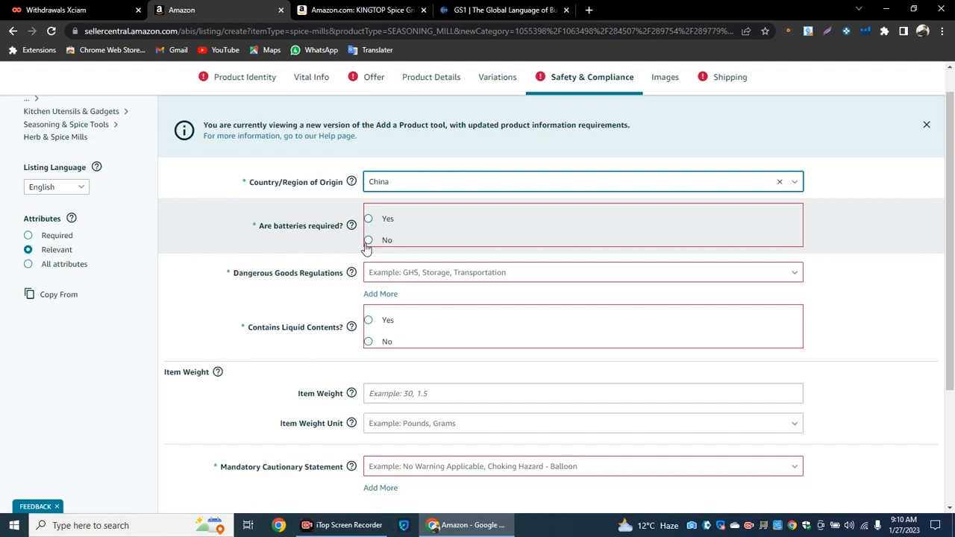
Step: Answer No to both batteries required and liquid contents, and set Dangerous Goods Regulations to Not Applicable
left_click(367, 241)
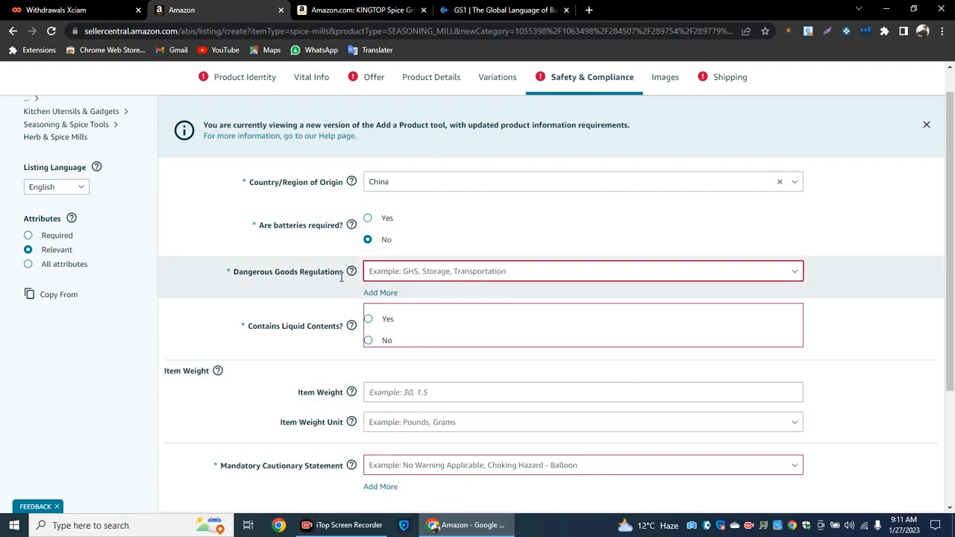
mouse_move(351, 273)
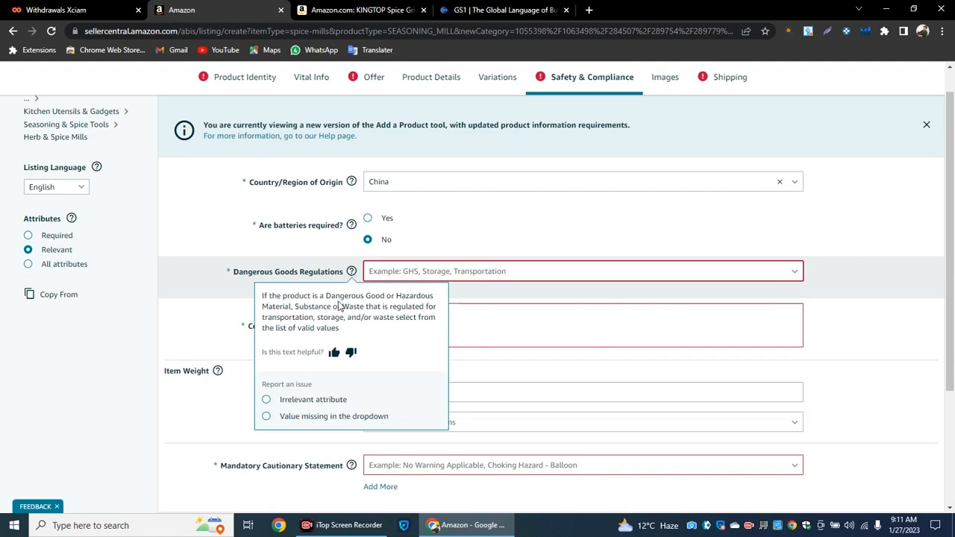
left_click(530, 275)
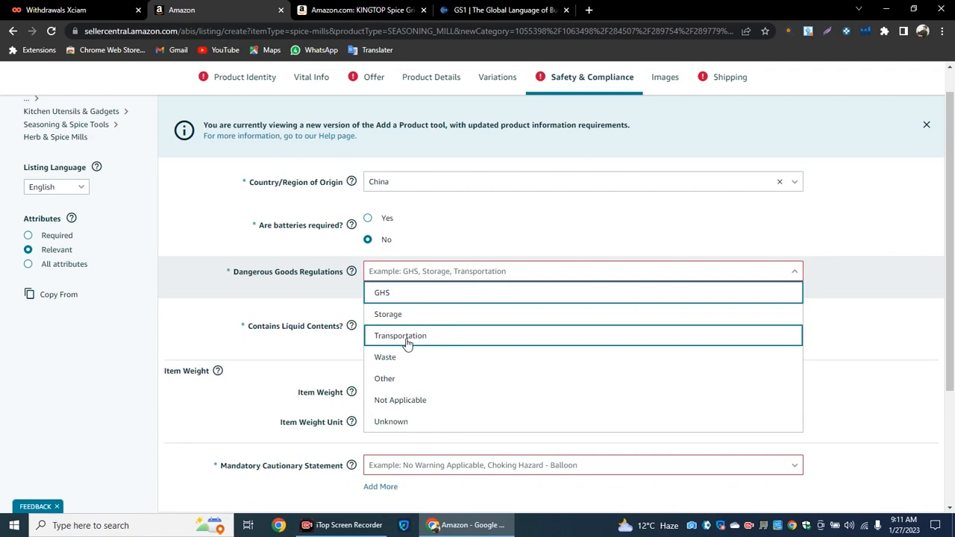
left_click(392, 398)
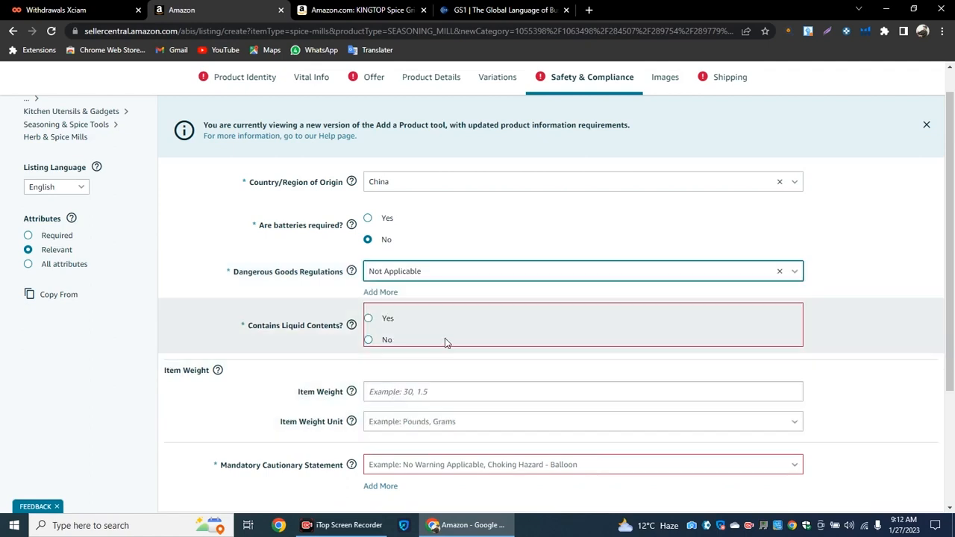
left_click(367, 340)
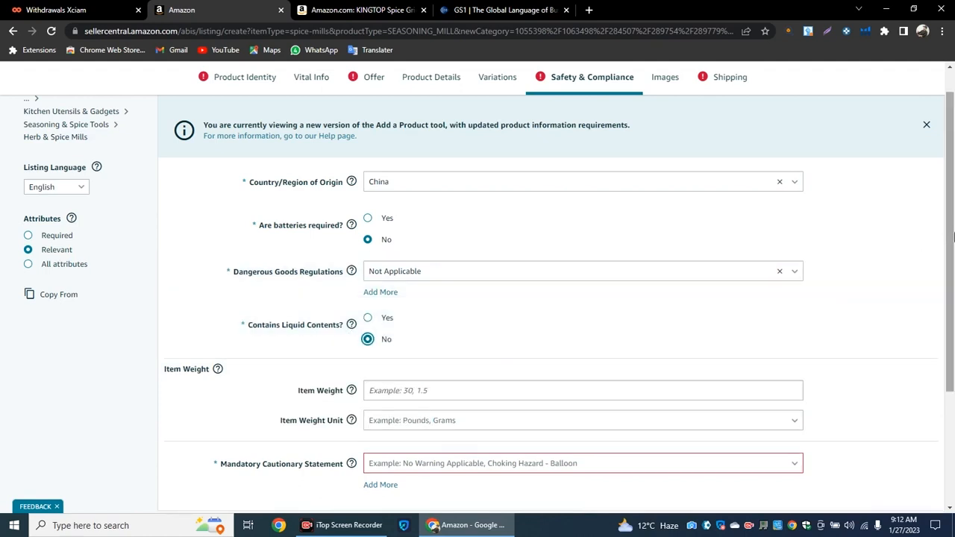
left_click_drag(953, 236, 953, 202)
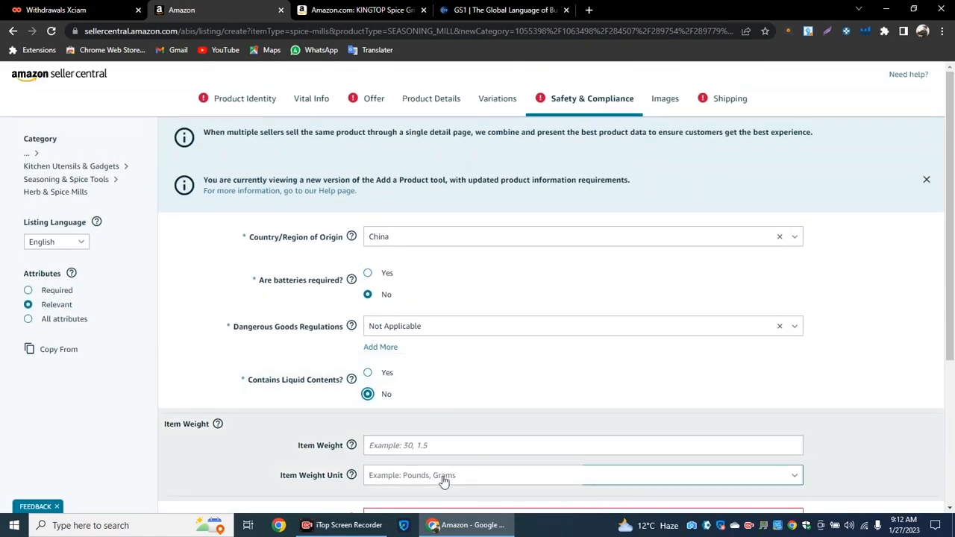
left_click(391, 445)
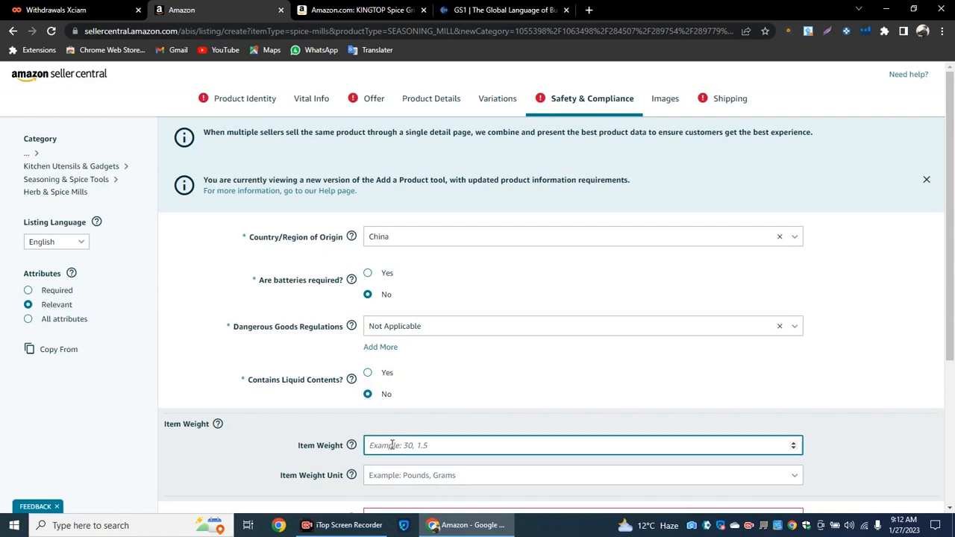
left_click(793, 442)
left_click(793, 442)
left_click(793, 443)
left_click(793, 442)
key("BackSpace")
key("BackSpace")
key("BackSpace")
key("BackSpace")
key("Tab")
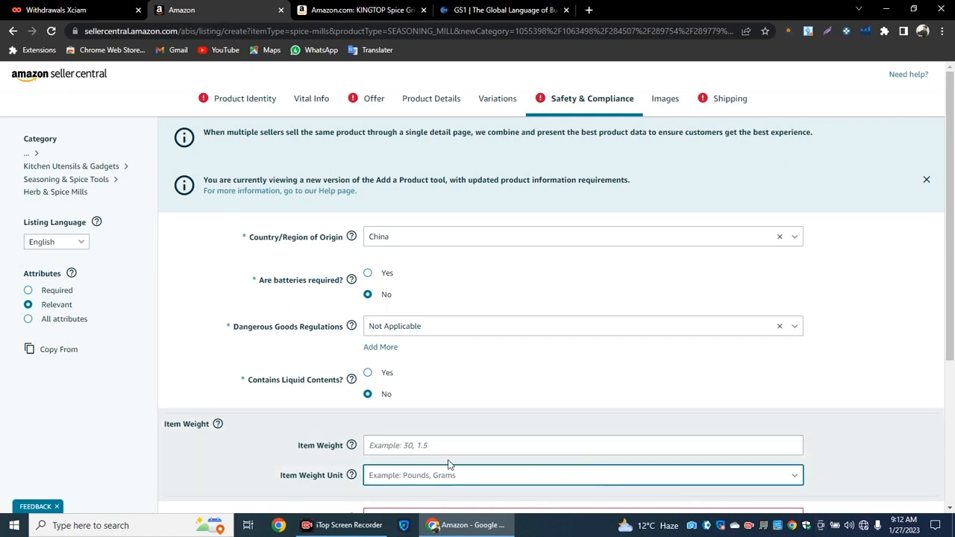
Step: Set the Item Weight to 4 with Pounds as the Item Weight Unit
left_click(408, 443)
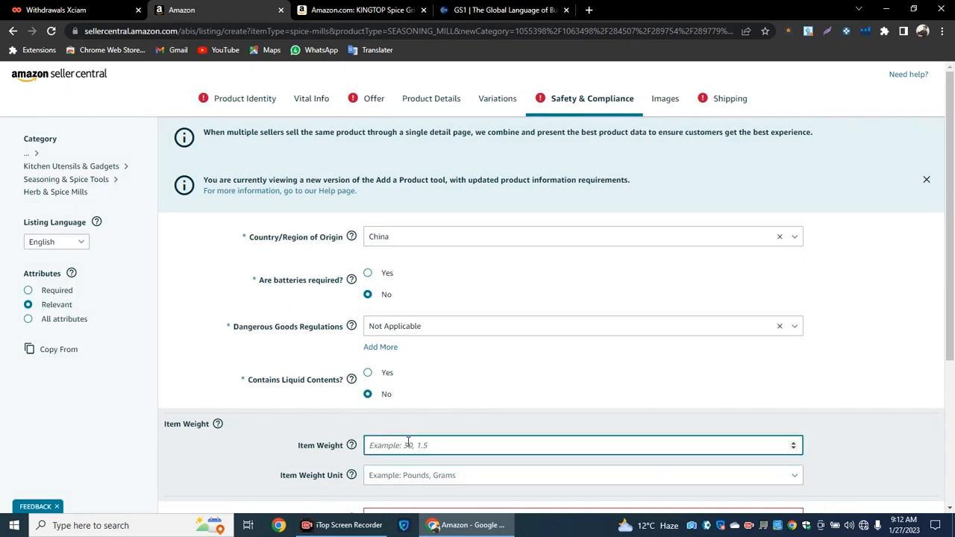
mouse_move(352, 448)
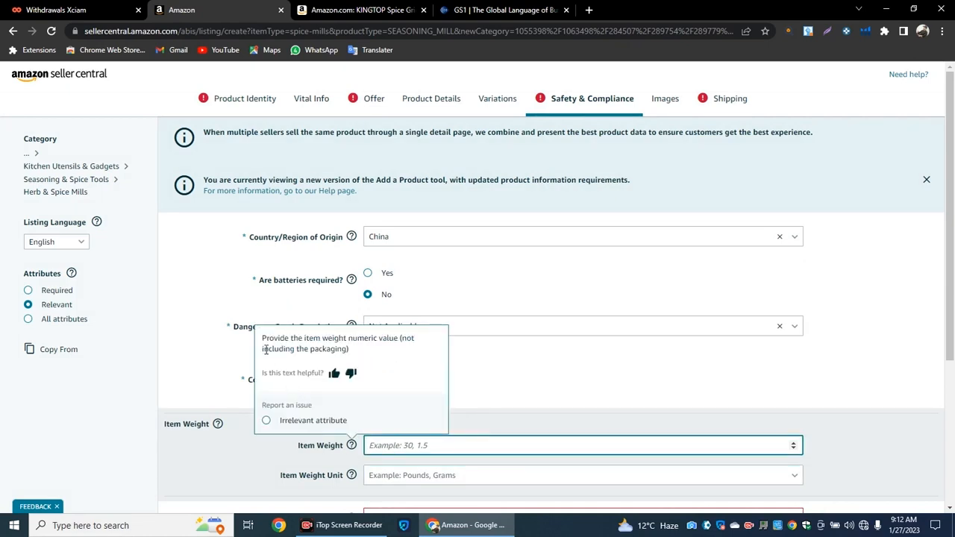
left_click(463, 443)
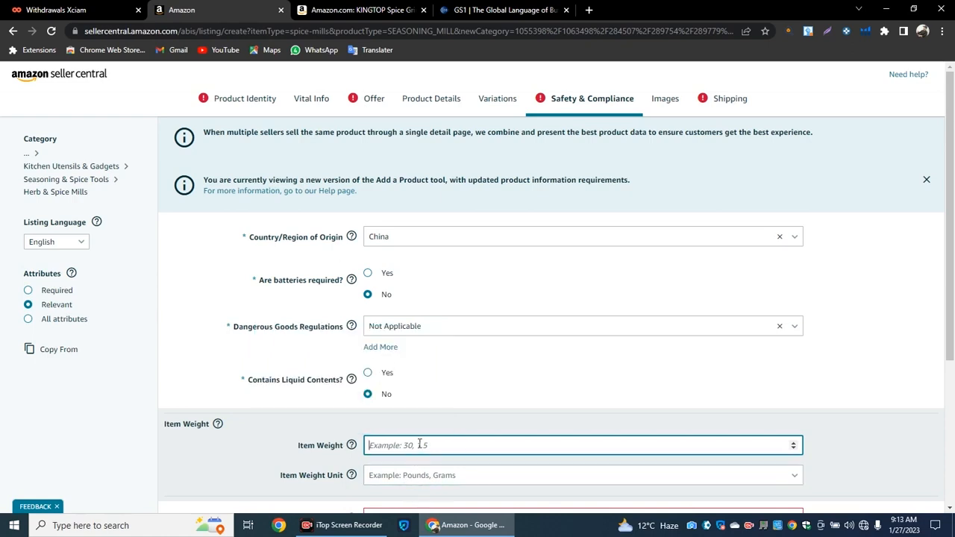
type("4")
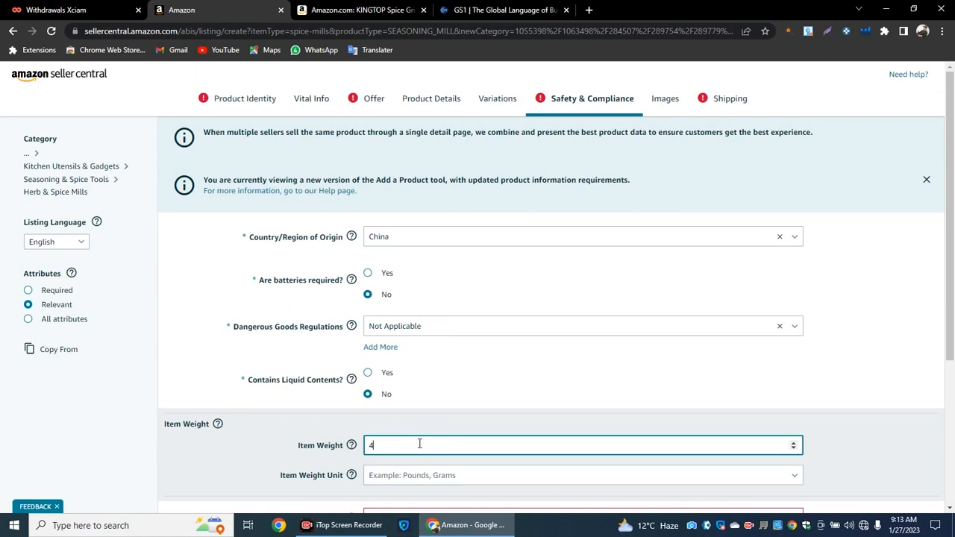
left_click(435, 481)
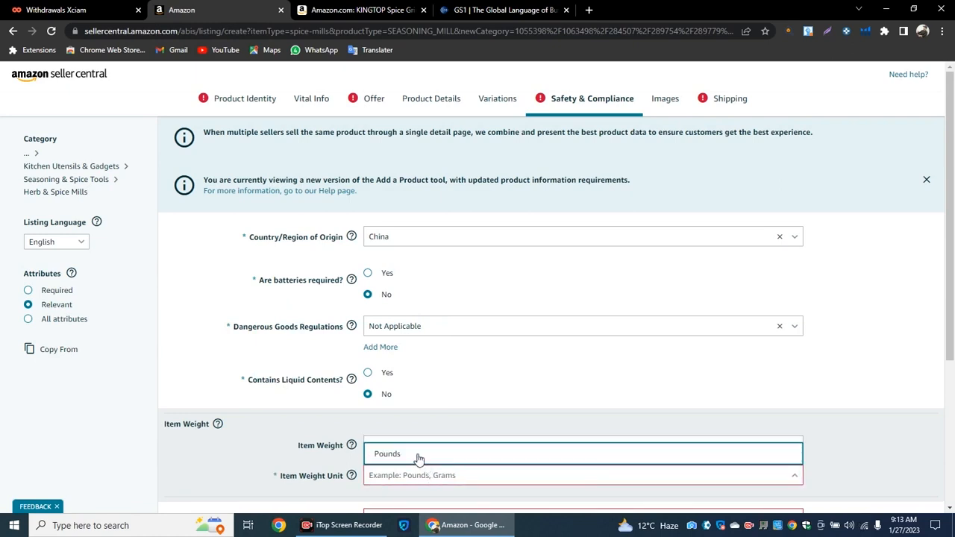
left_click(418, 455)
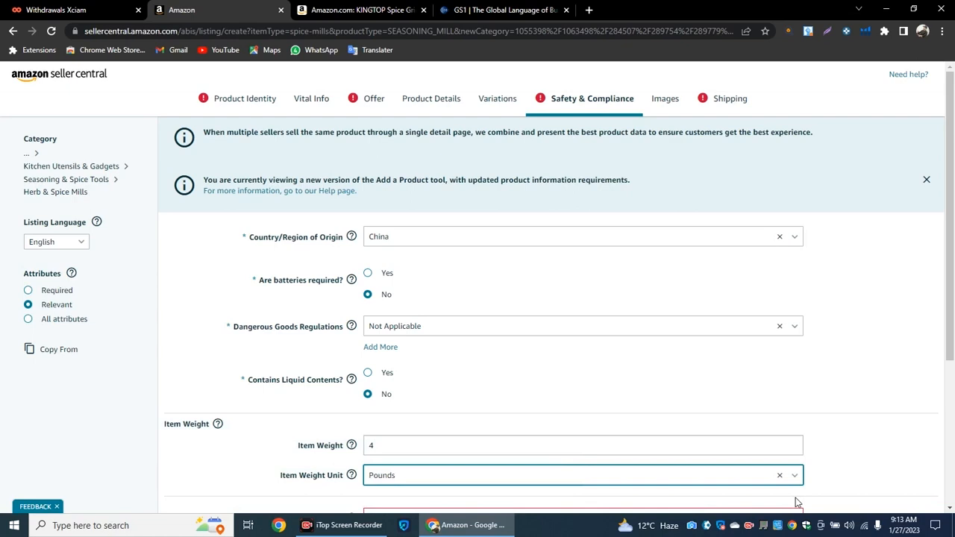
Step: Choose No Warning Applicable as the Mandatory Cautionary Statement for the grinder
scroll(797, 503, "down", 2)
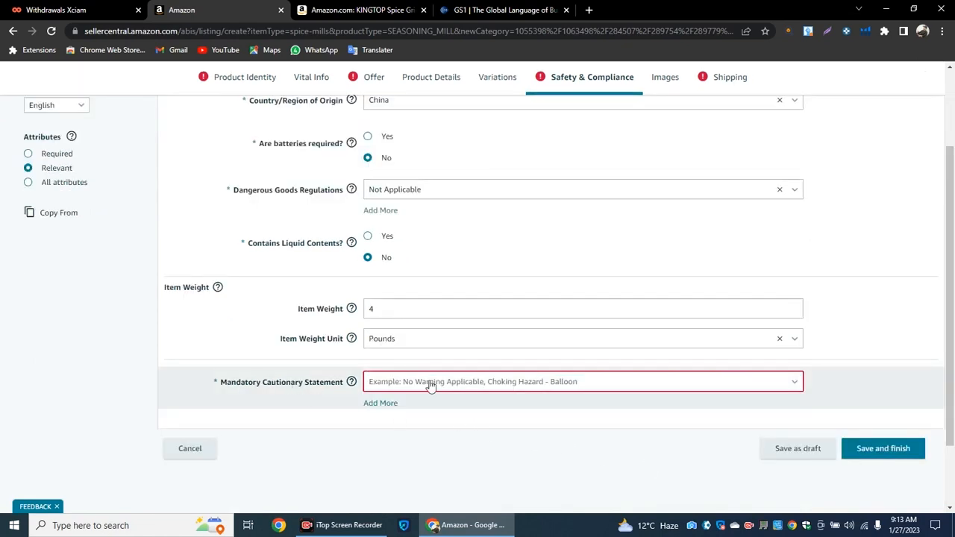
left_click(494, 389)
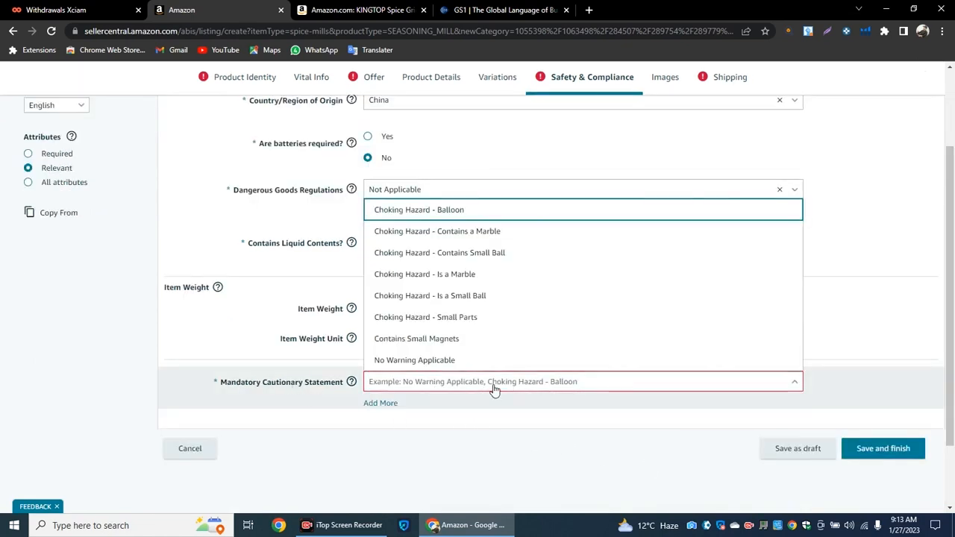
left_click(439, 363)
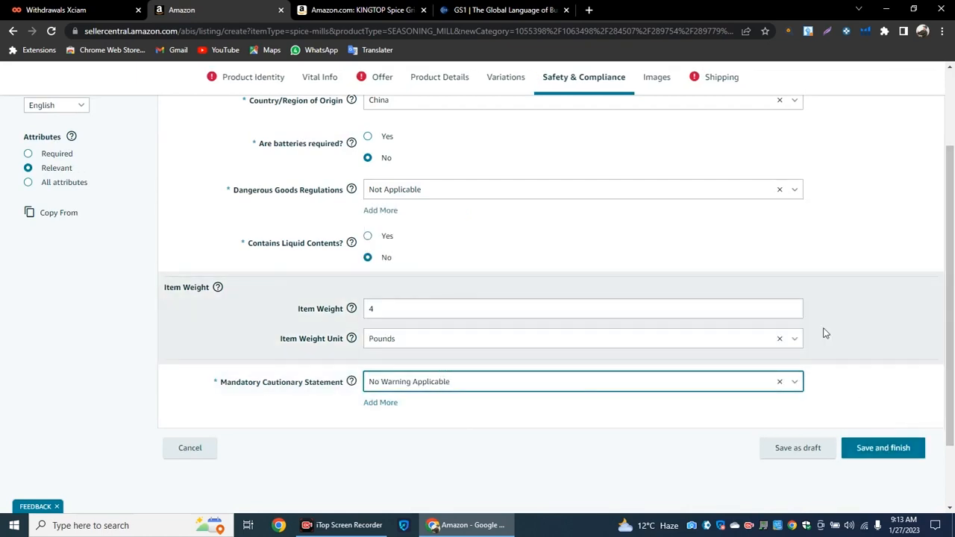
Step: Open the Images section and review the upload slots for the main and additional product images
left_click(656, 78)
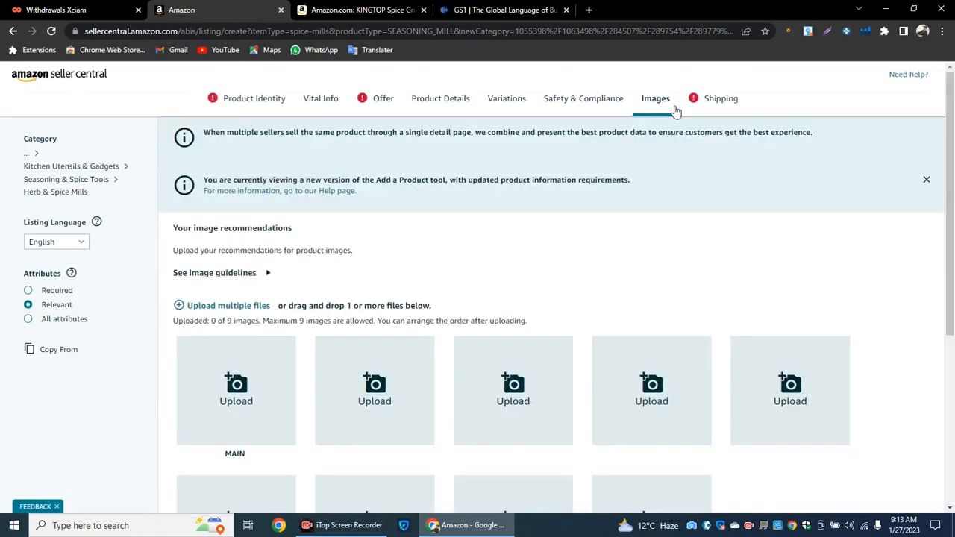
left_click_drag(951, 156, 951, 206)
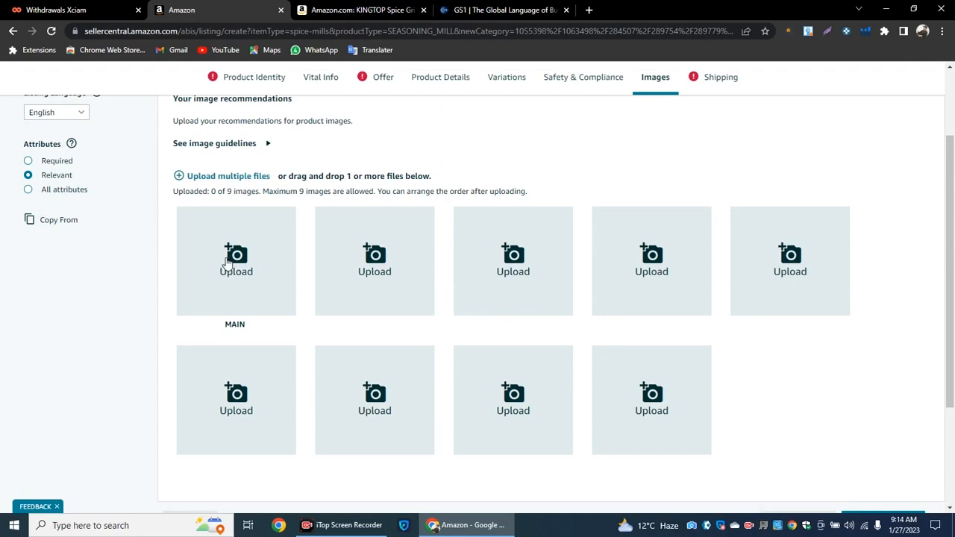
Step: Open the Shipping section and set the Item Length to 3 with Inches as the Item Length Unit
left_click(716, 79)
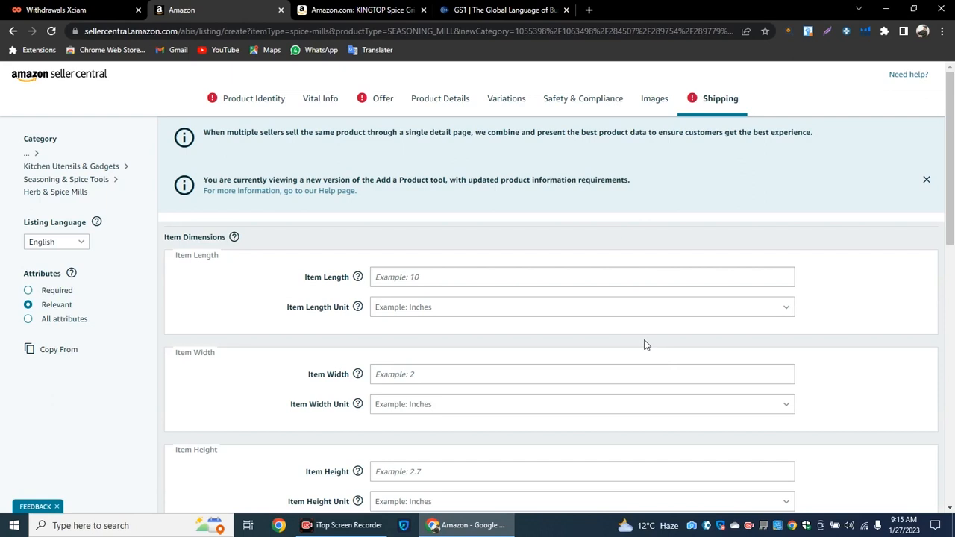
left_click(417, 280)
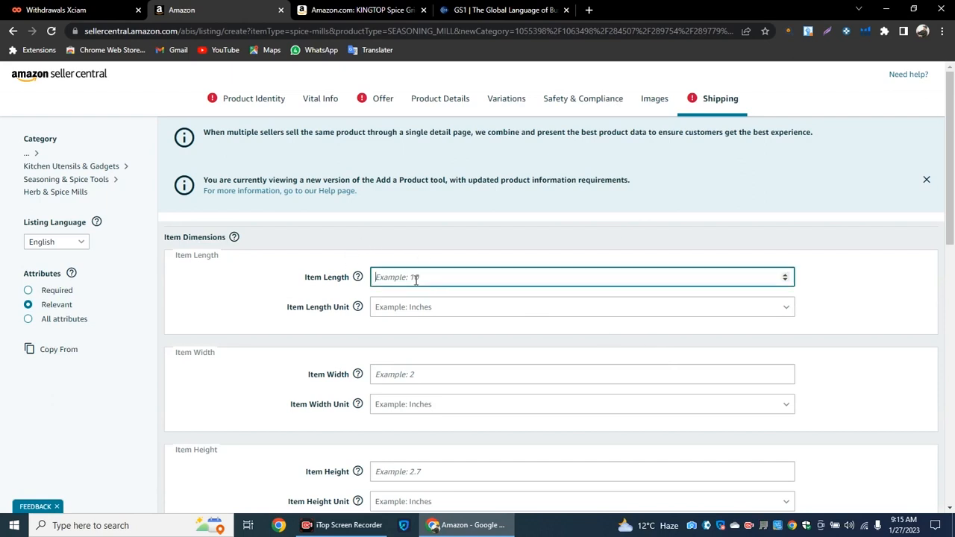
type("3")
left_click(440, 309)
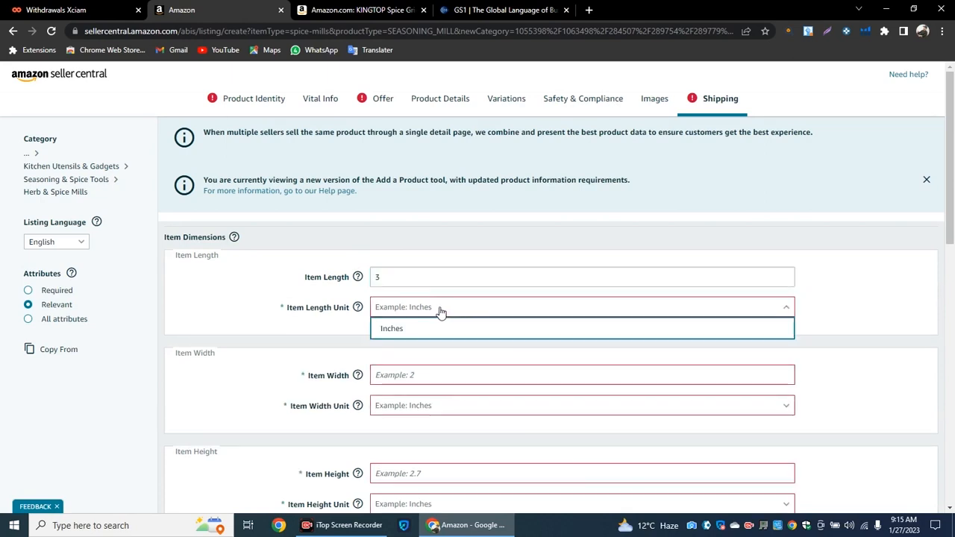
left_click(414, 333)
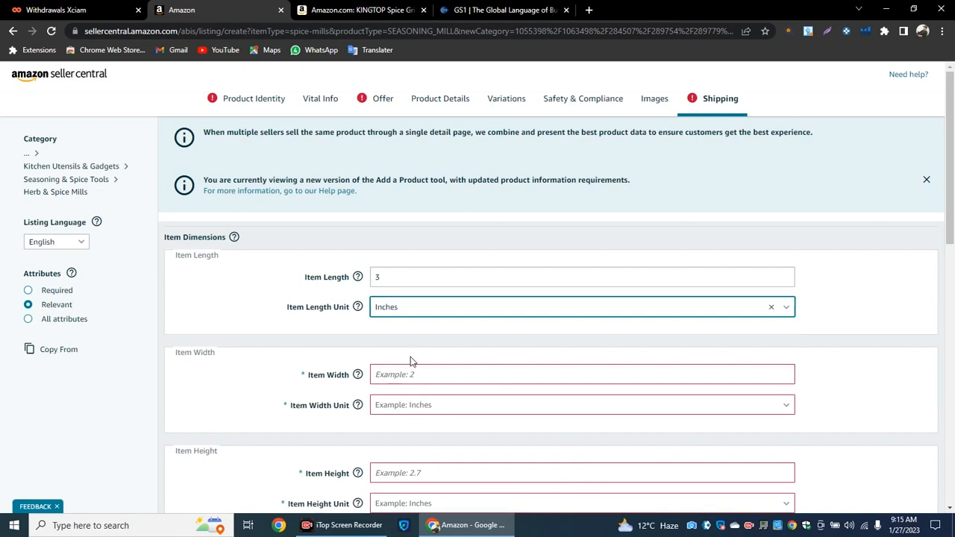
Step: Set the Item Width to 2 and the Item Height to 4, both with Inches as the unit
left_click(409, 373)
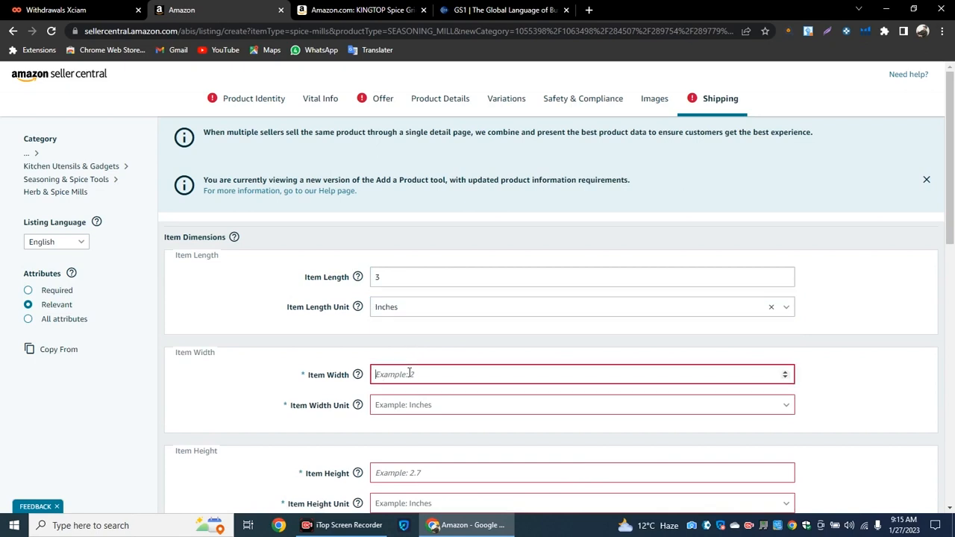
type("2")
left_click_drag(951, 228, 951, 254)
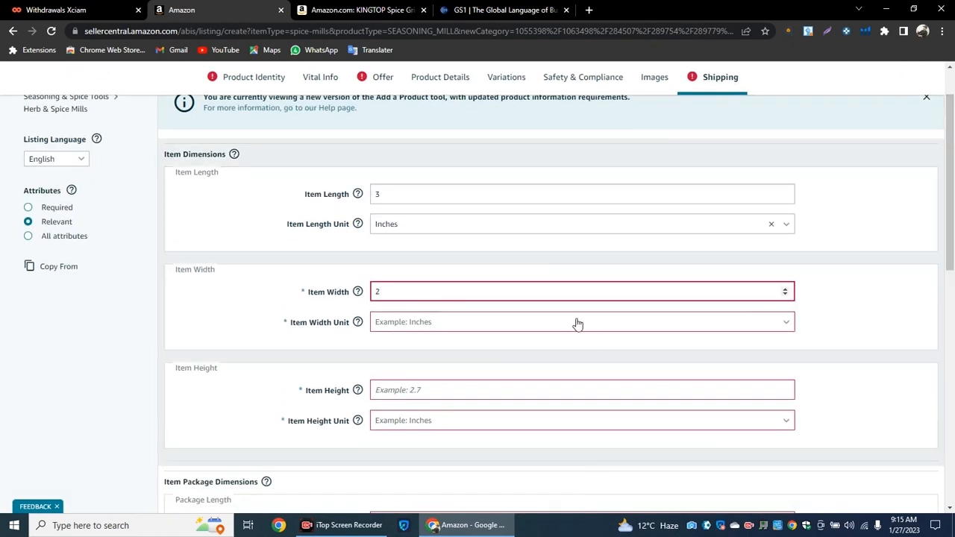
left_click(577, 323)
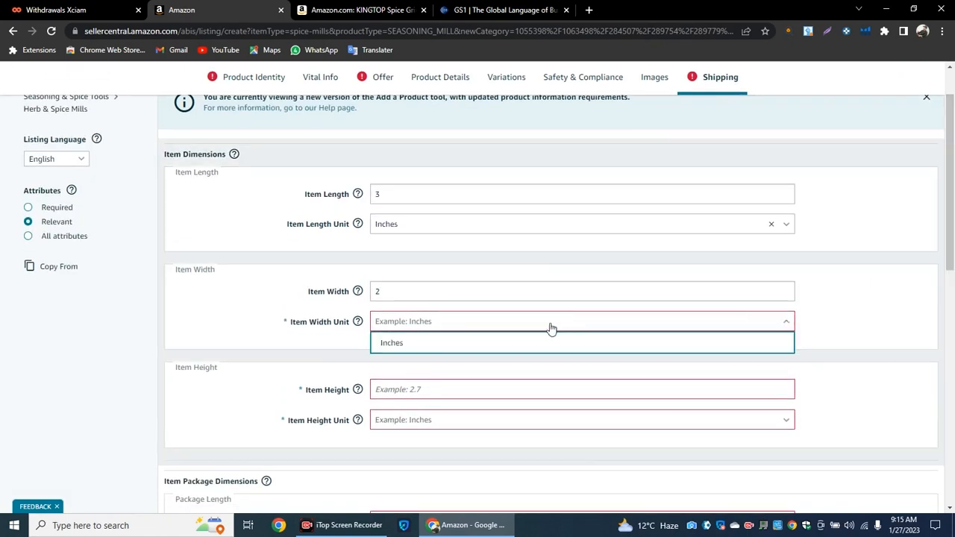
left_click(496, 349)
left_click(405, 391)
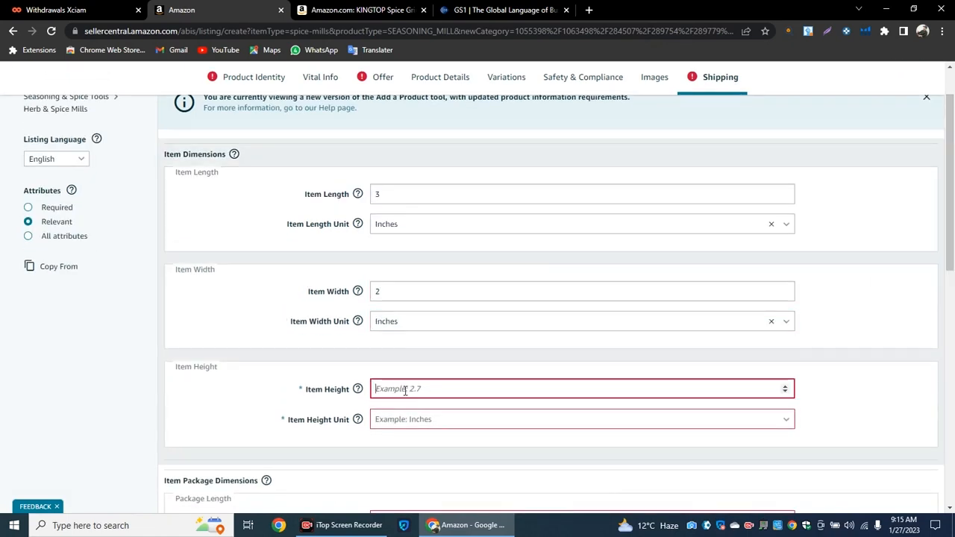
type("4")
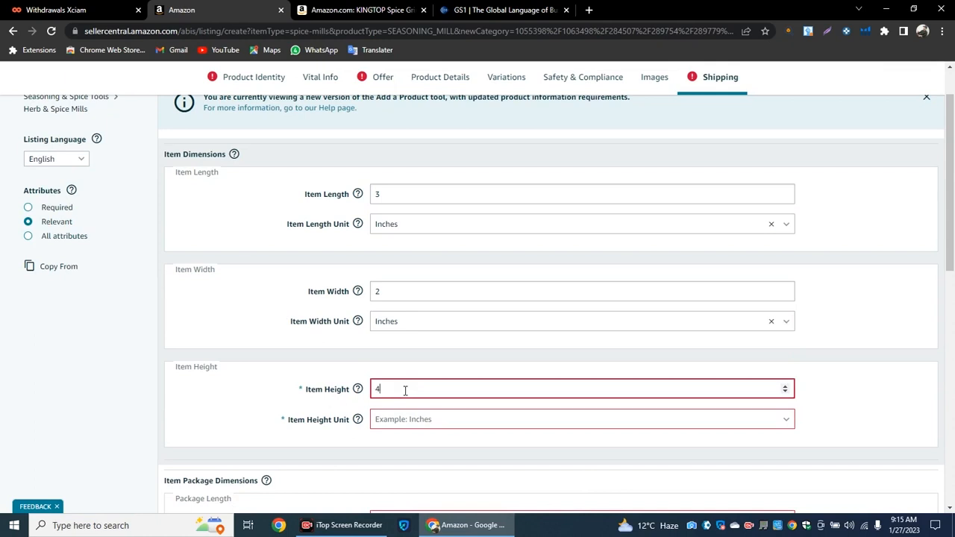
left_click(403, 420)
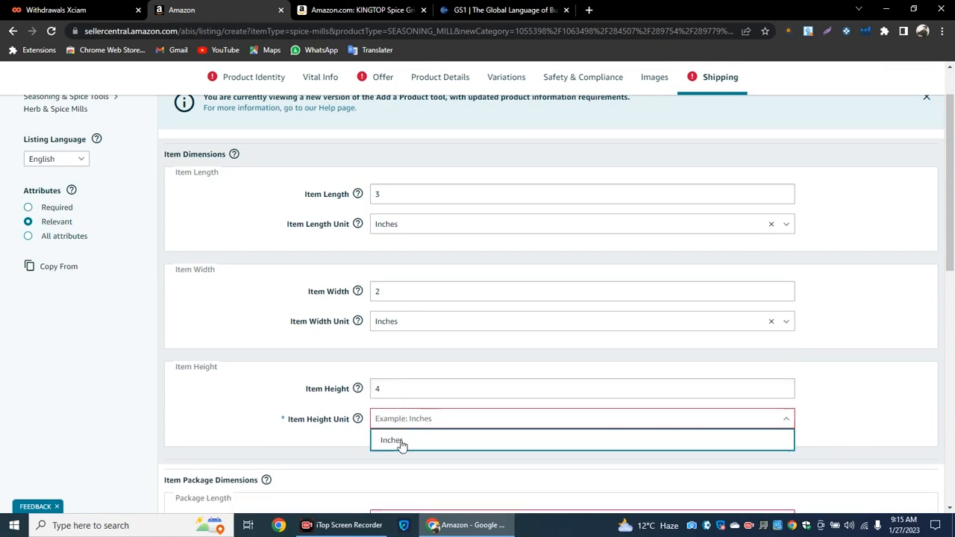
left_click(399, 442)
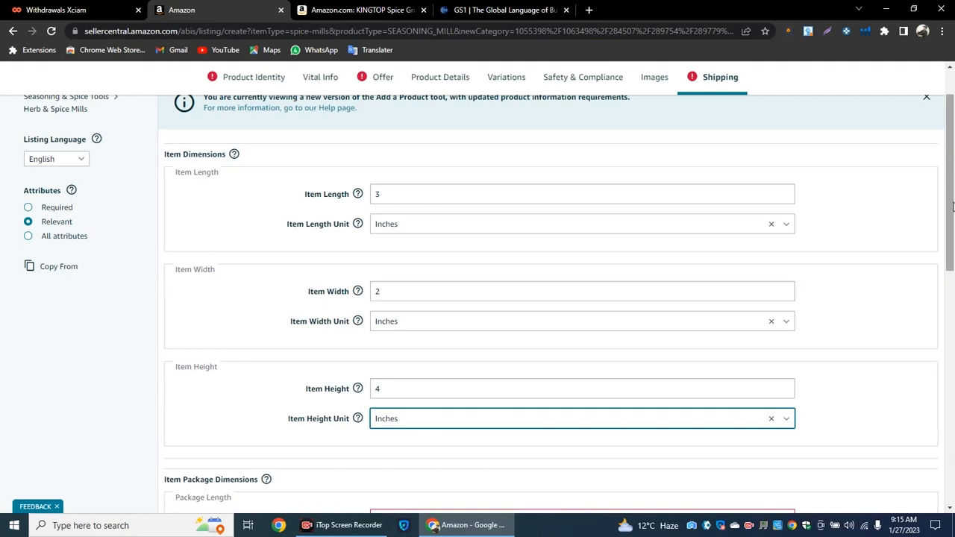
Step: Set the Item Package Length to 4 and the Item Package Width to 3, both in Inches
left_click_drag(954, 217, 952, 330)
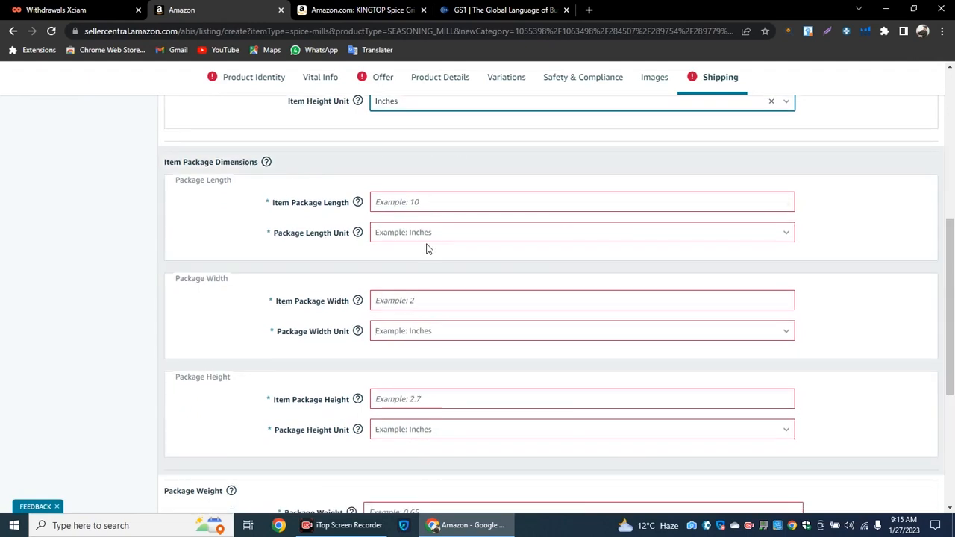
left_click(416, 202)
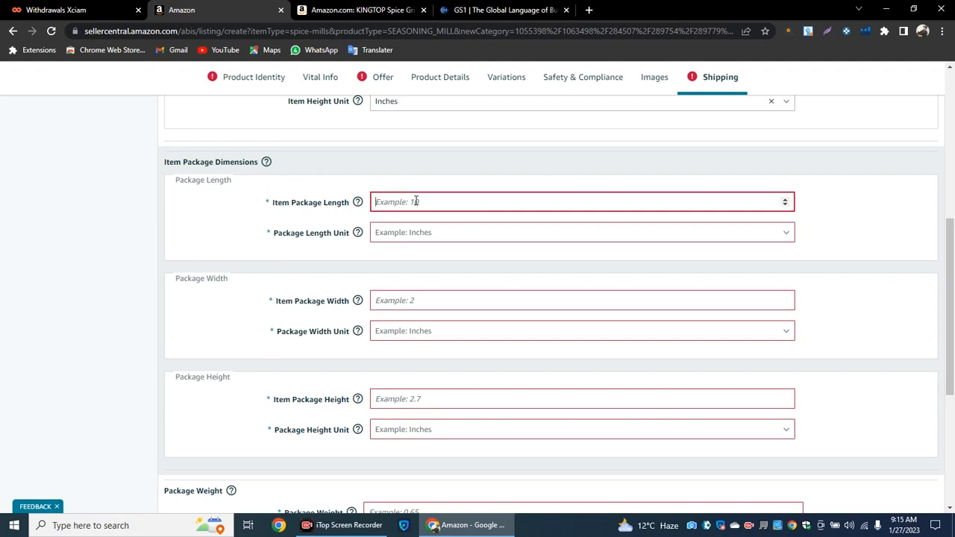
type("4")
left_click(392, 301)
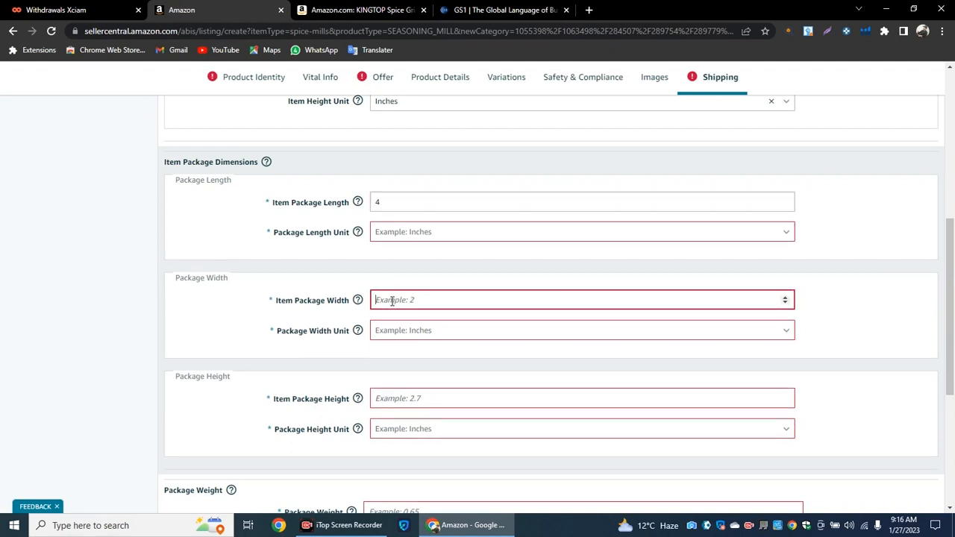
type("3")
left_click(431, 232)
left_click(420, 254)
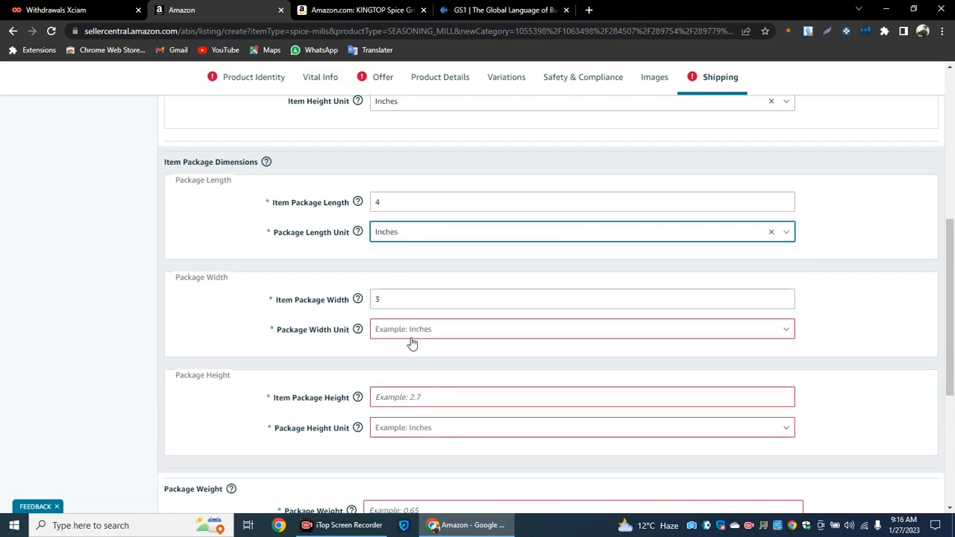
left_click(411, 340)
left_click(408, 349)
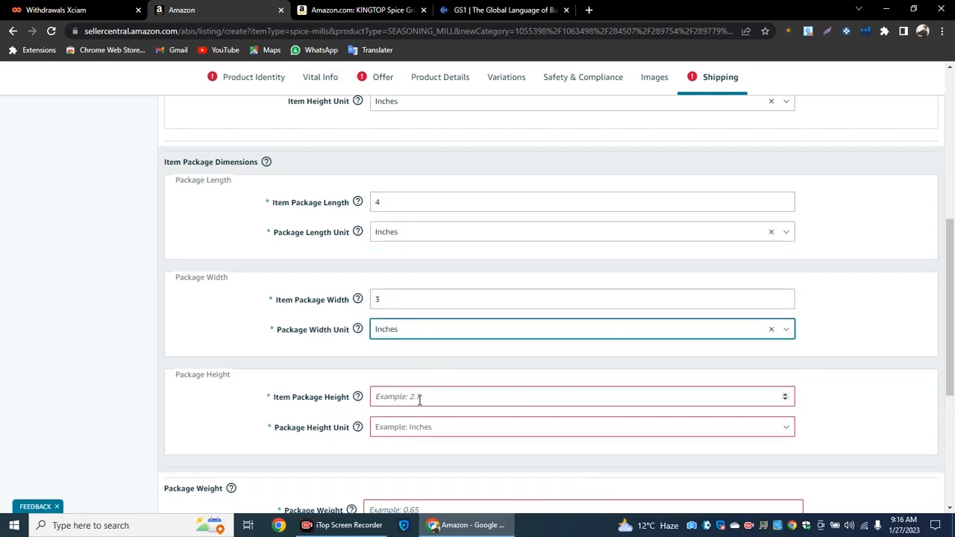
Step: Set the Item Package Height to 5 with Inches as the Package Height Unit
left_click(419, 400)
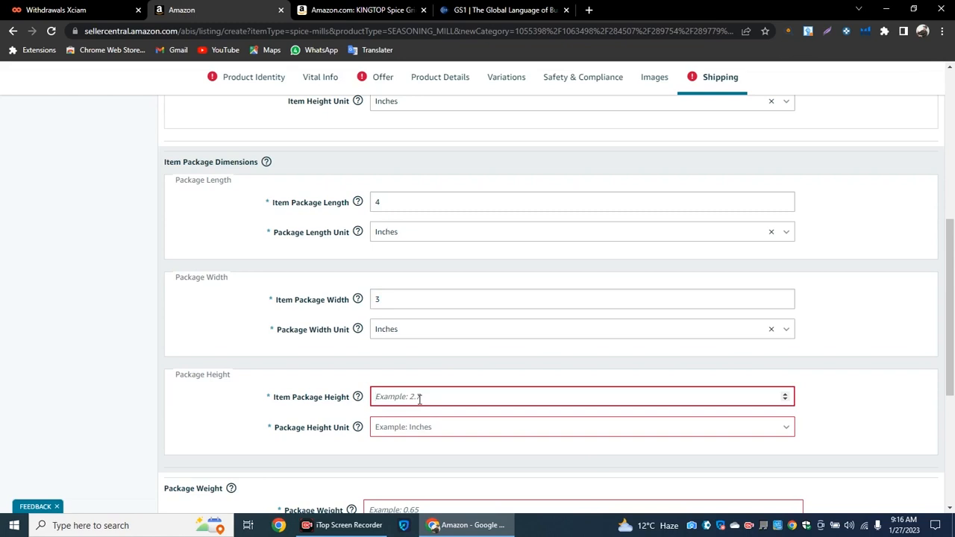
type("5")
left_click(403, 426)
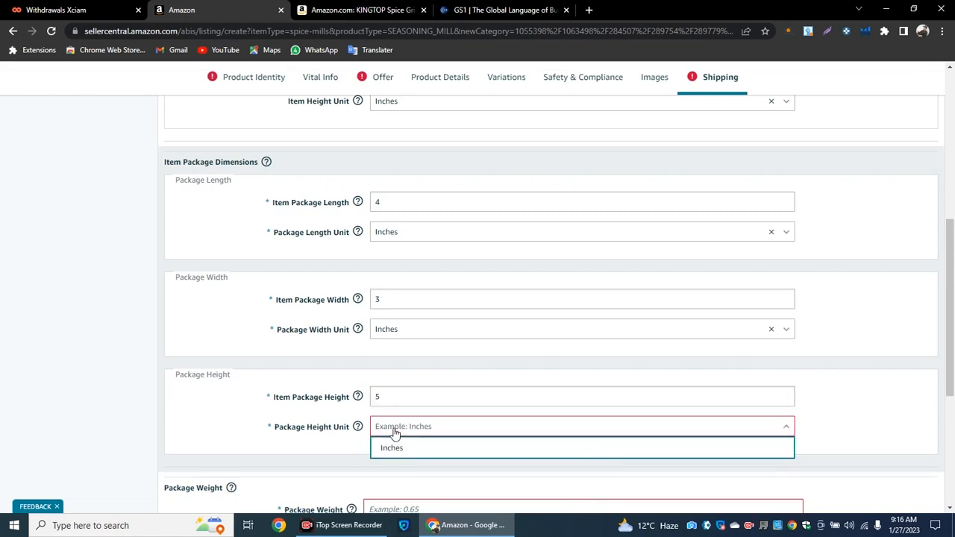
left_click(396, 447)
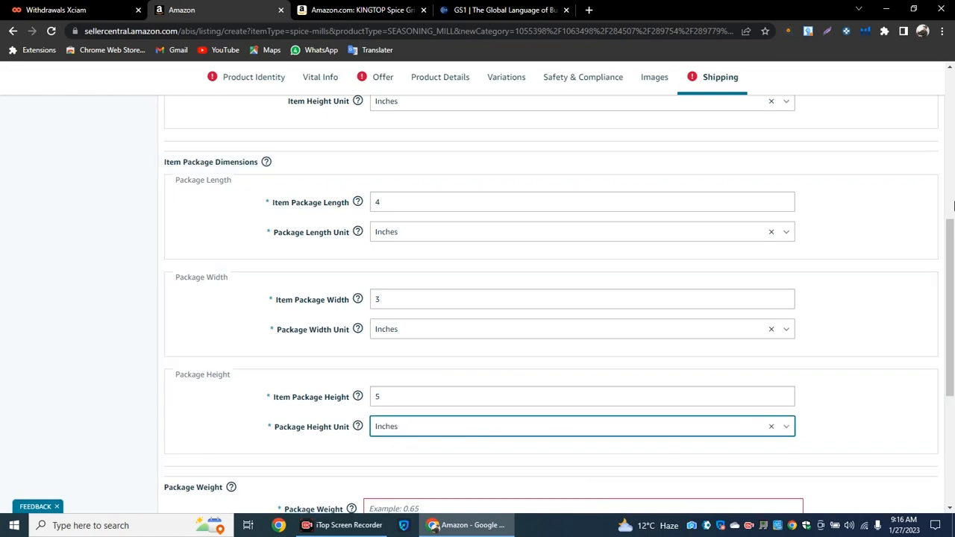
Step: Set the Package Weight to 5 with Pounds as the Package Weight Unit
left_click_drag(951, 240, 945, 322)
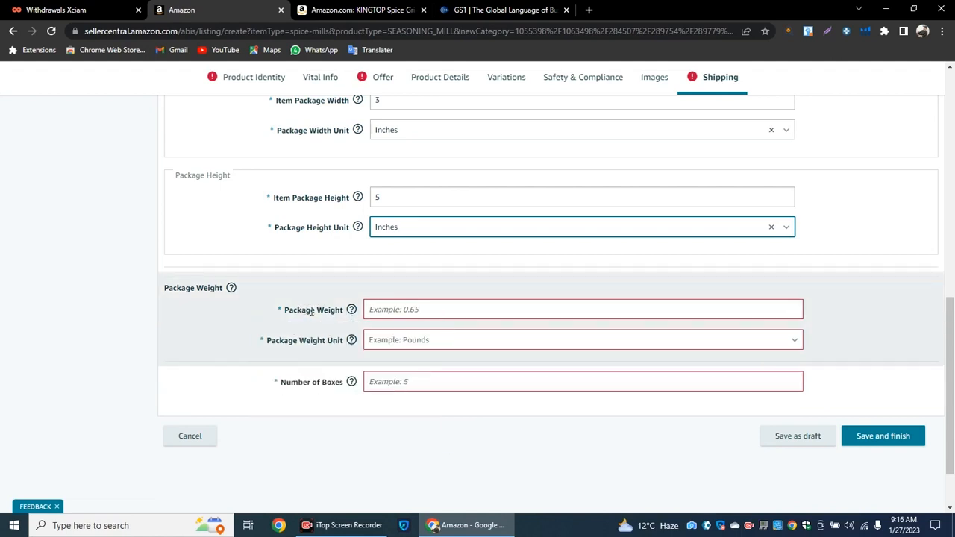
left_click(416, 308)
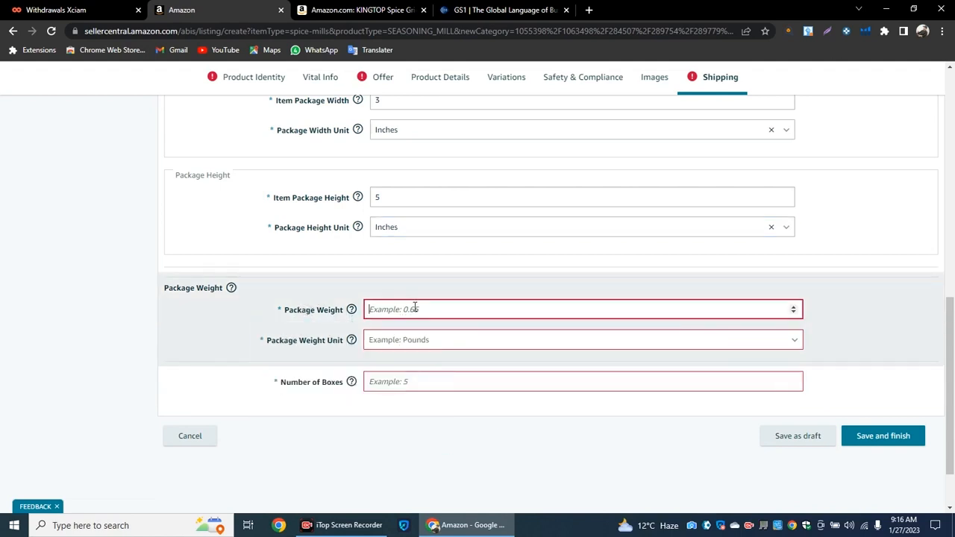
left_click(429, 340)
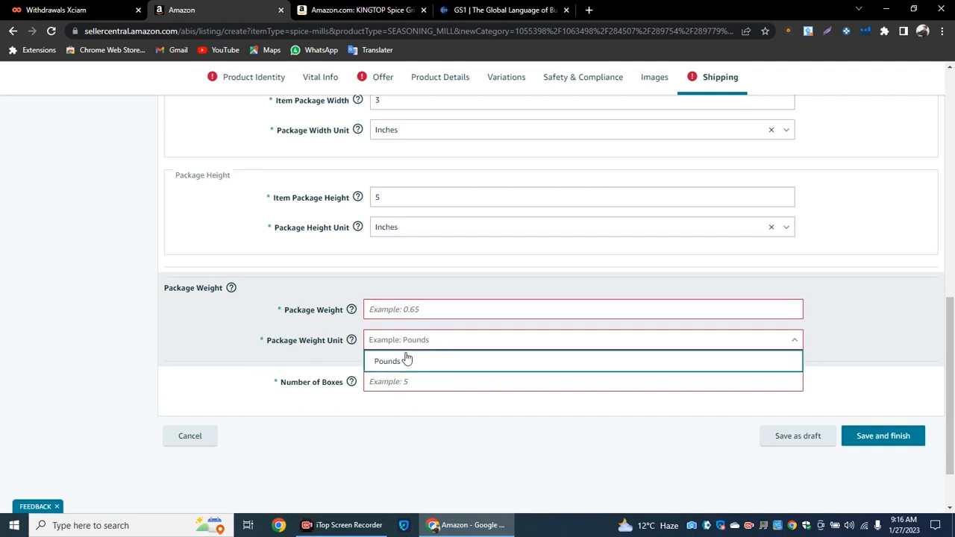
key("Return")
left_click(414, 312)
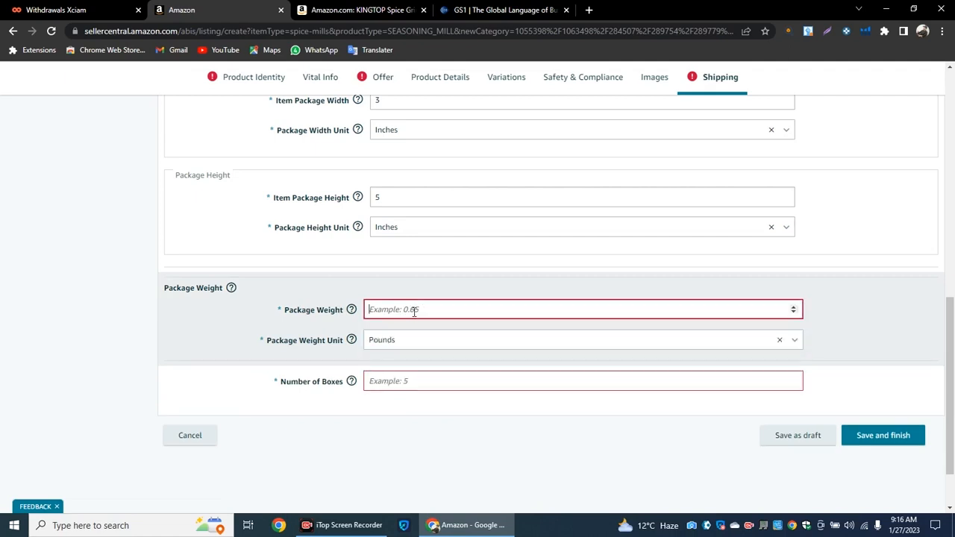
type("5")
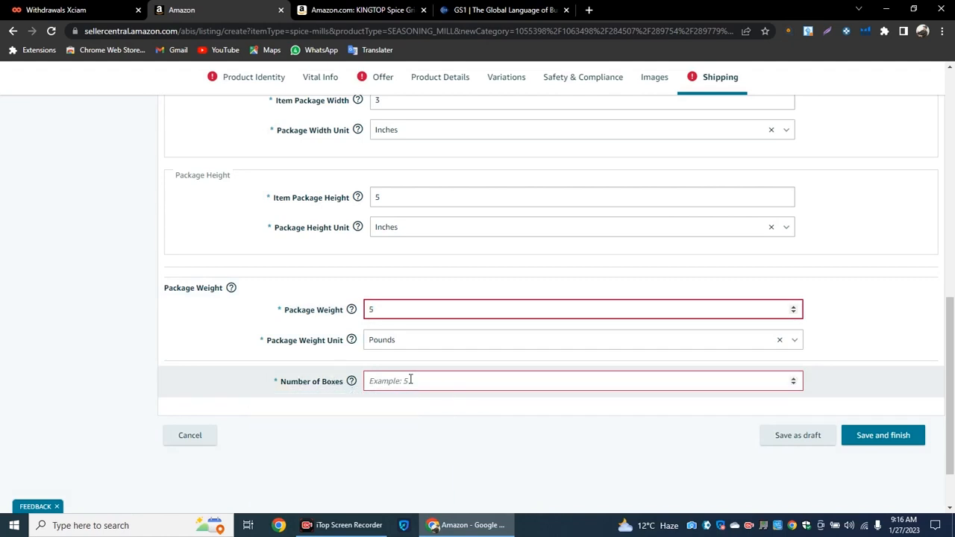
Step: Enter 4 as the Number of Boxes and look over the completed Shipping section
left_click(410, 380)
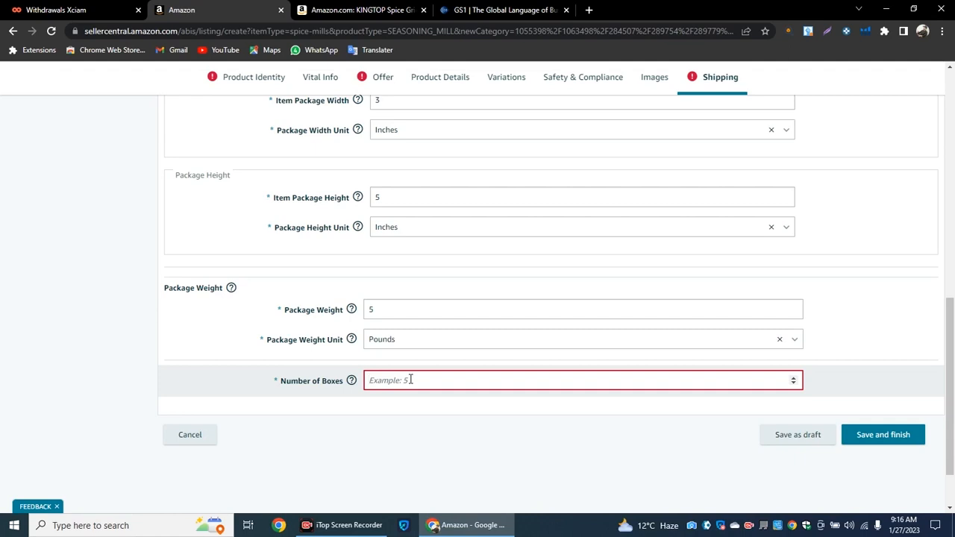
type("4")
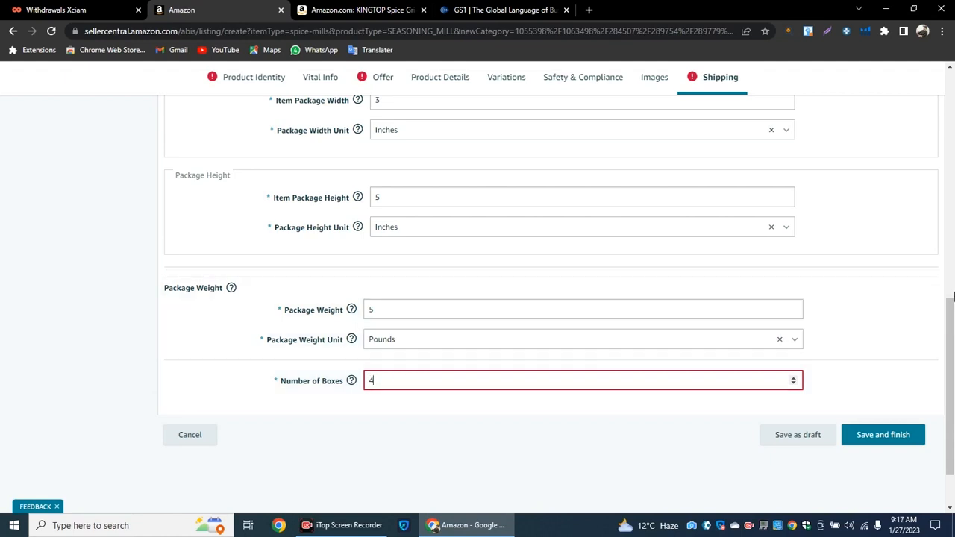
left_click_drag(951, 321, 953, 351)
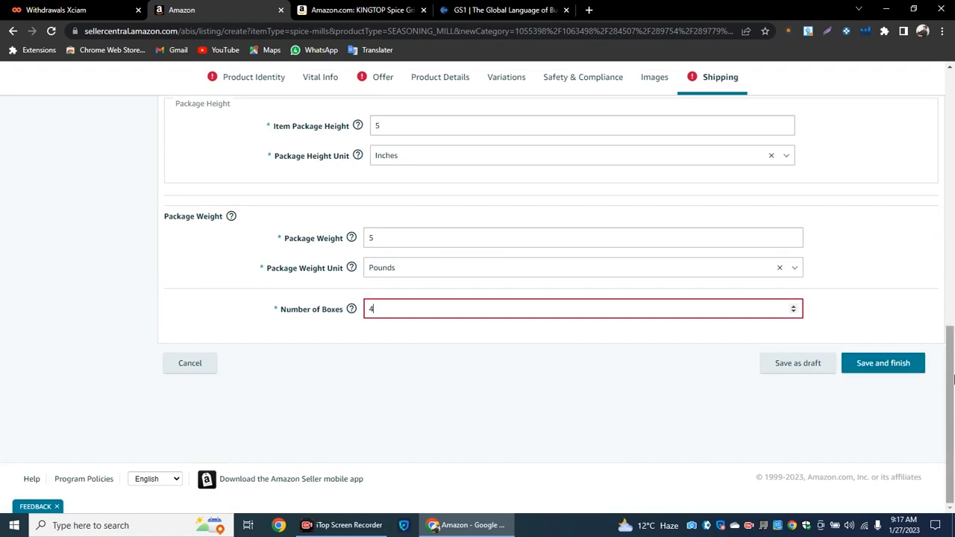
left_click_drag(953, 379, 953, 114)
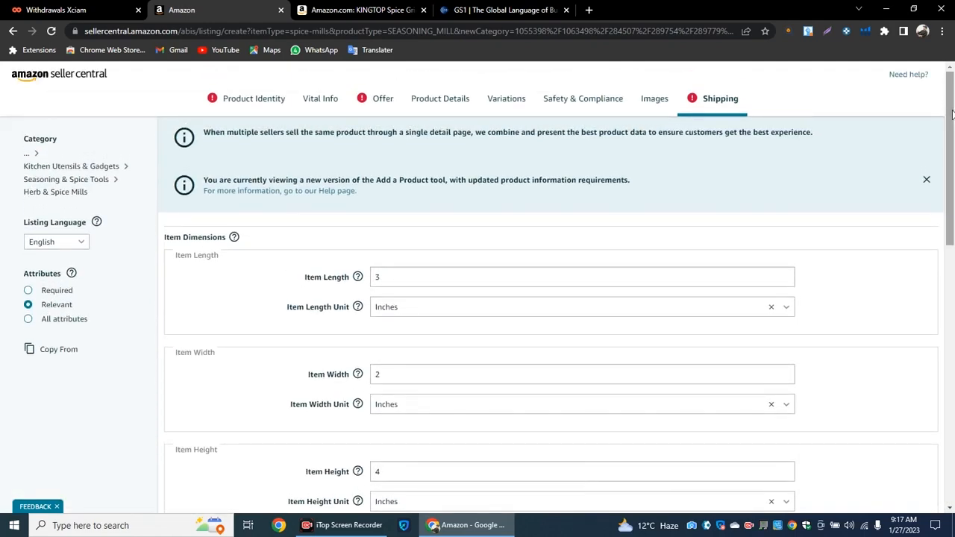